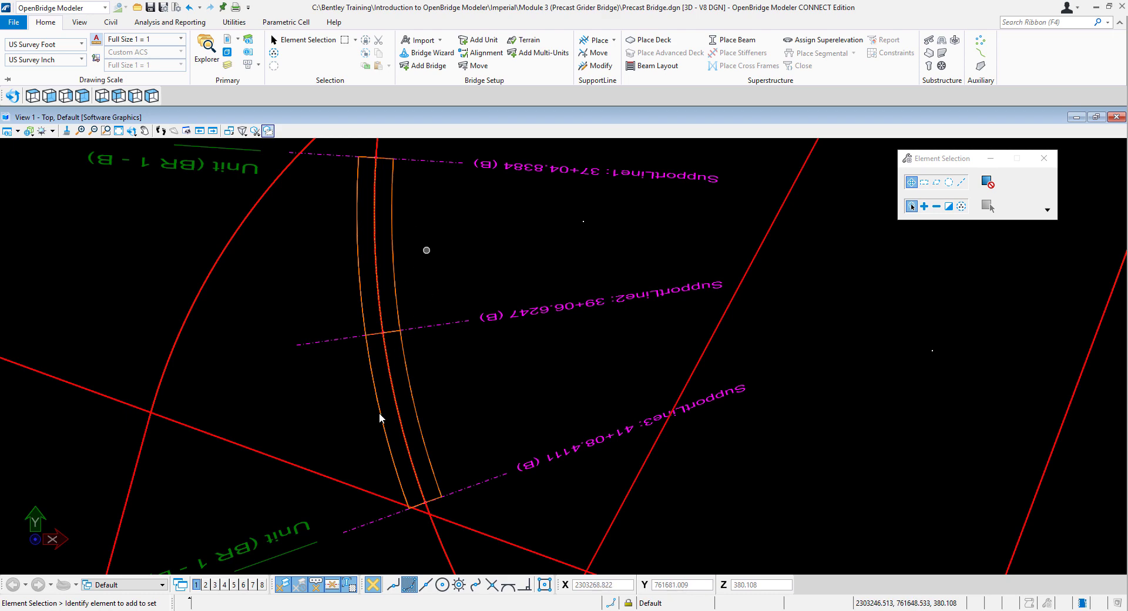
- Create a beam layout from SupportLine1 to SupportLine3 and open its Beam Layout dialog
{"action": "left_click", "coordinate": [646, 68]}
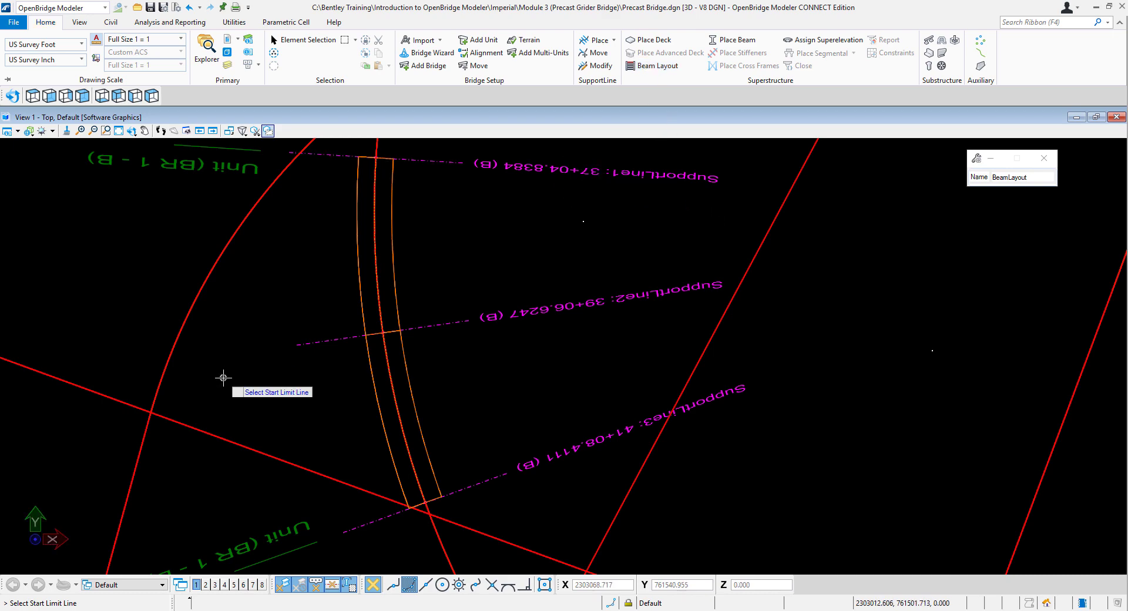
{"action": "left_click", "coordinate": [414, 157]}
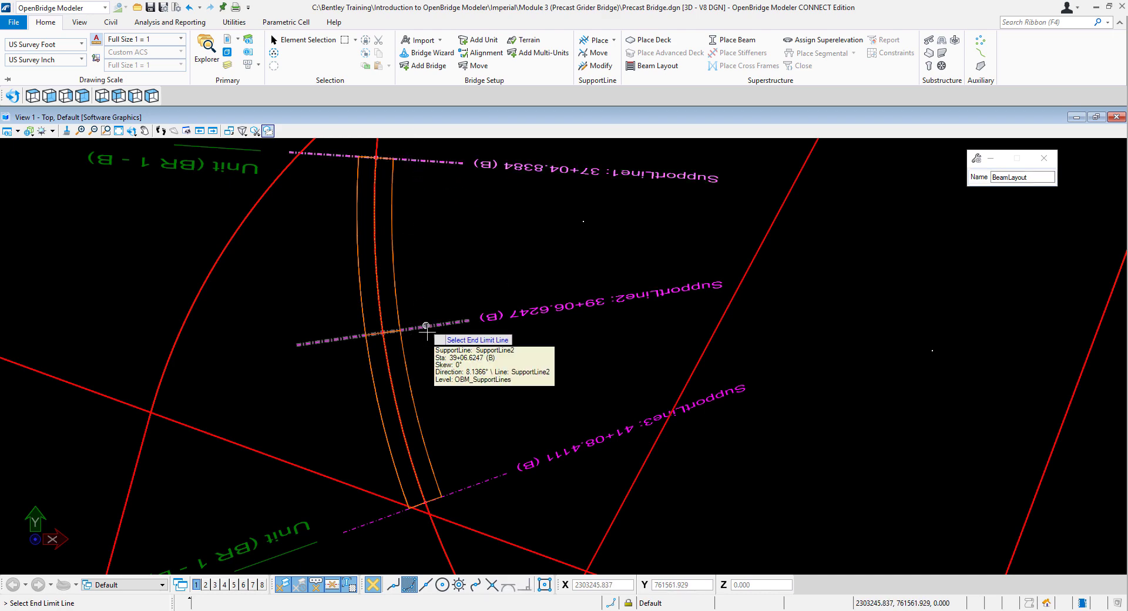
{"action": "left_click", "coordinate": [429, 501]}
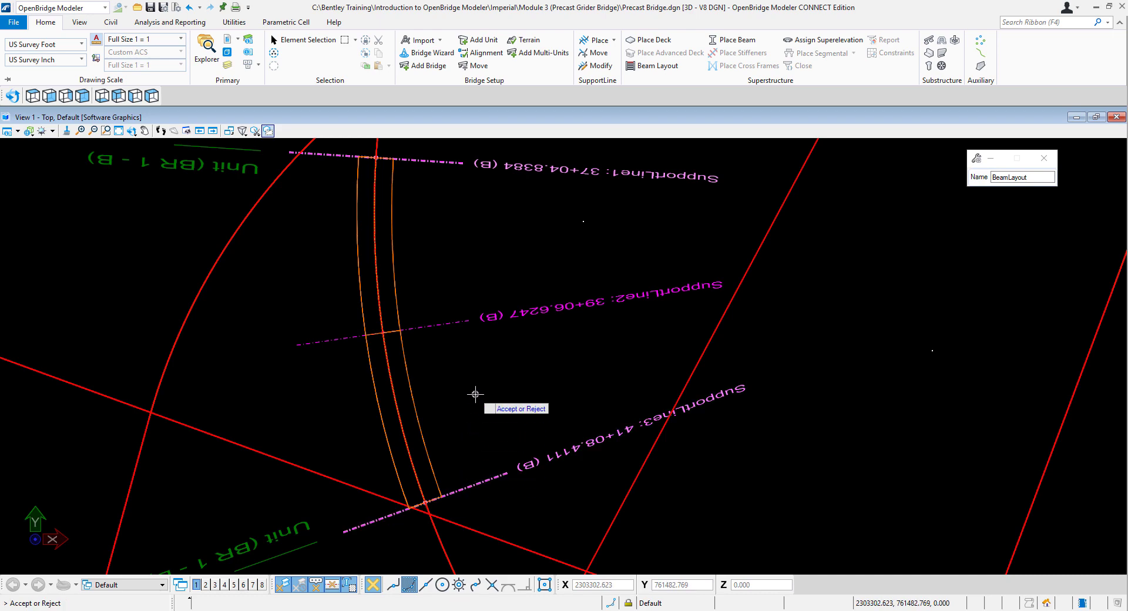
{"action": "left_click", "coordinate": [457, 385]}
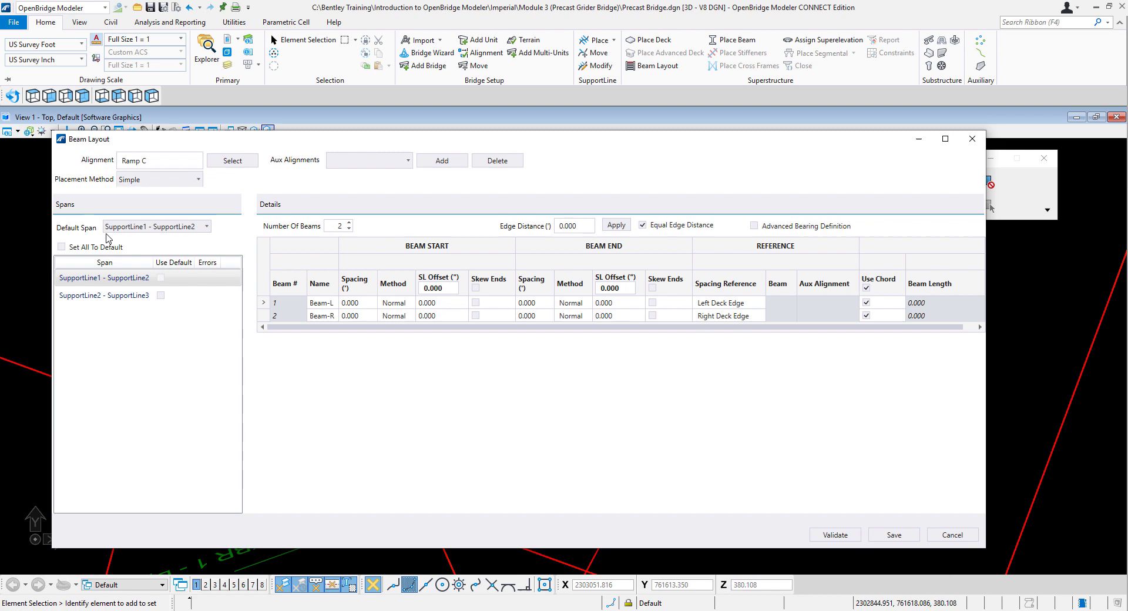
- Apply the default layout to all spans with 4 beams and a 5.000 edge distance
{"action": "left_click", "coordinate": [62, 247]}
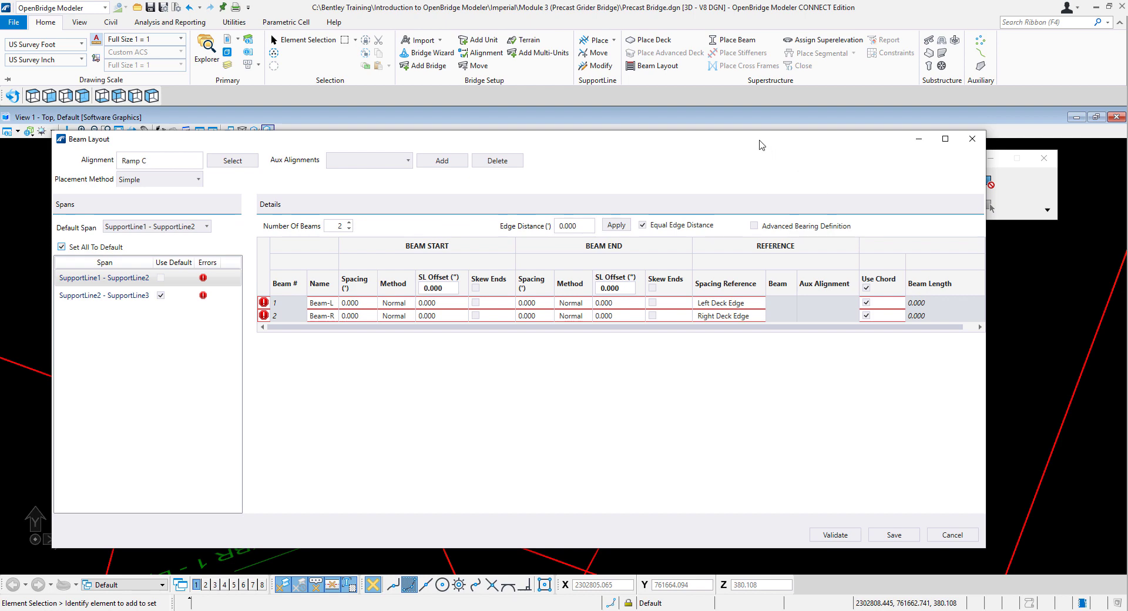
{"action": "left_click_drag", "start_coordinate": [762, 144], "coordinate": [831, 320]}
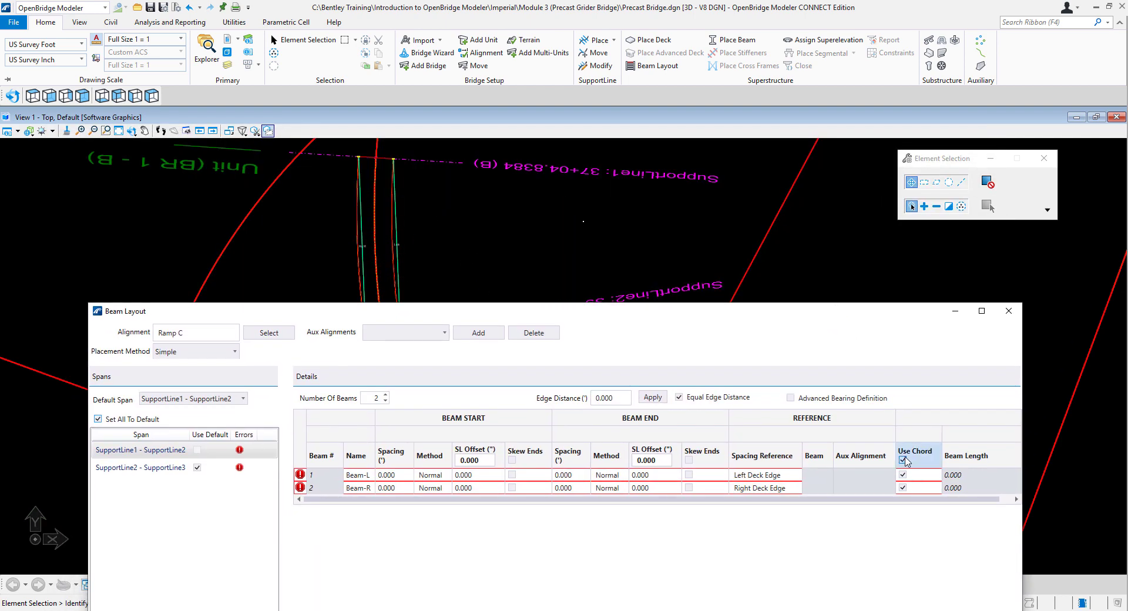
{"action": "left_click", "coordinate": [386, 395]}
{"action": "left_click", "coordinate": [386, 395]}
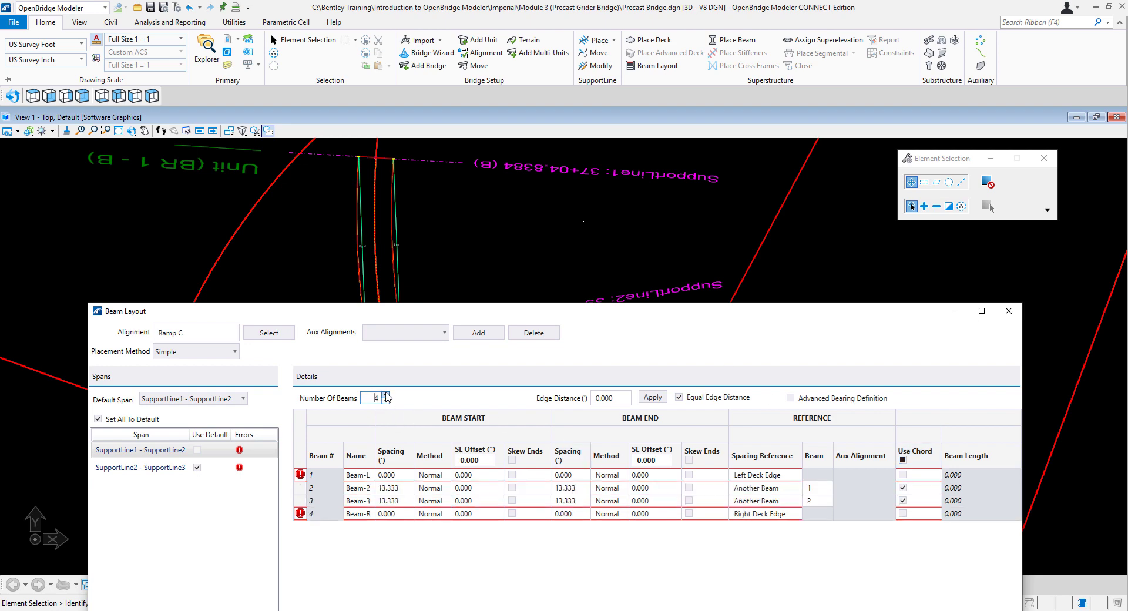
{"action": "key", "text": "Tab"}
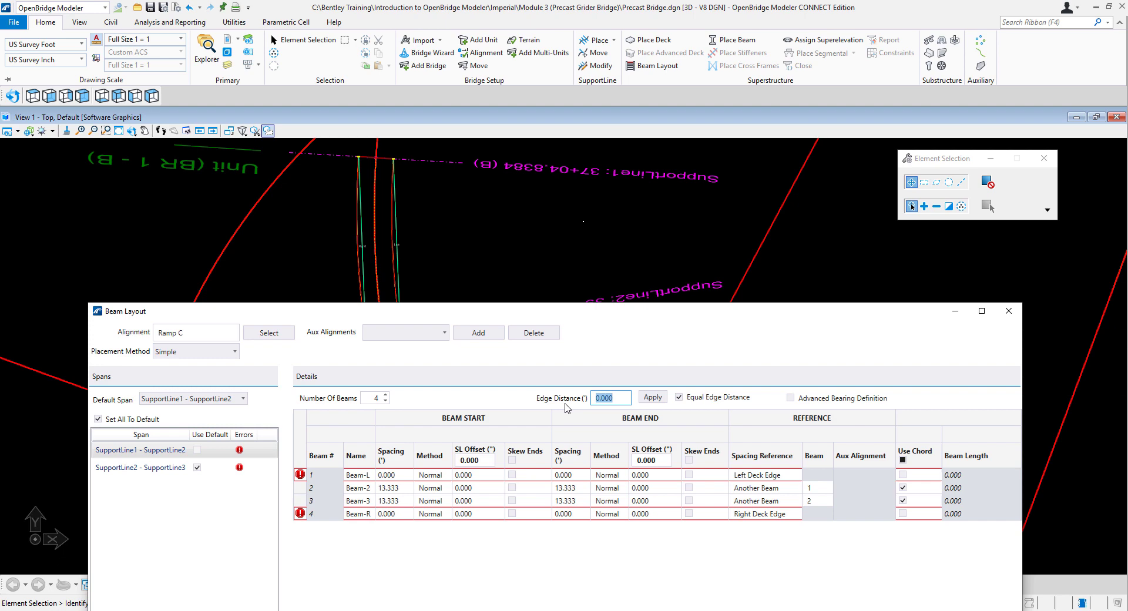
{"action": "type", "text": "3.0"}
{"action": "key", "text": "Return"}
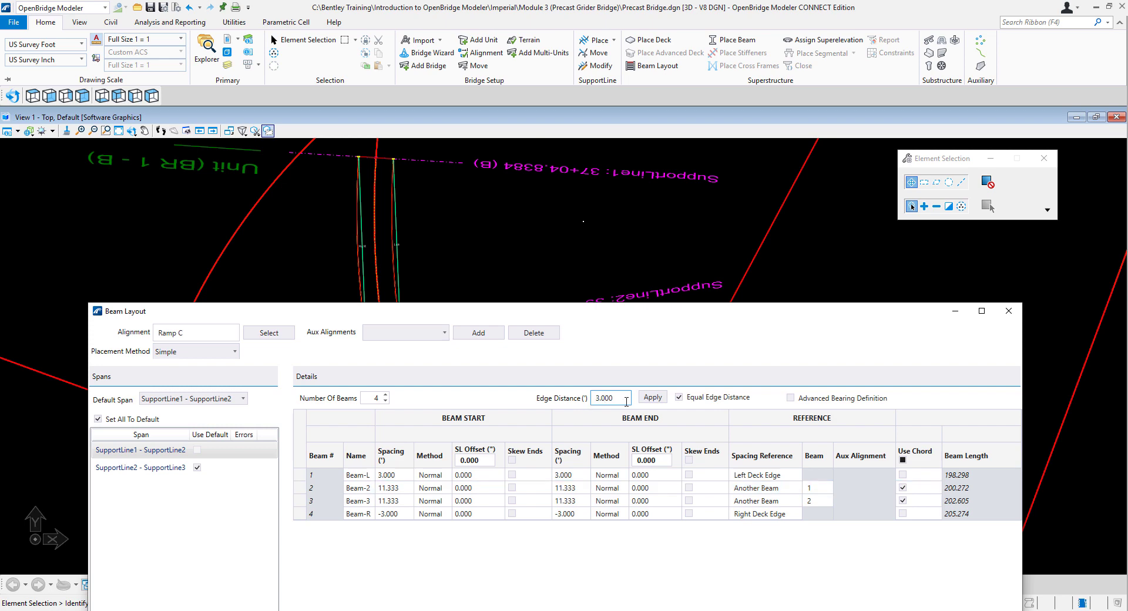
{"action": "double_click", "coordinate": [594, 398]}
{"action": "key", "text": "Return"}
- Set SL offsets to 6.000 and -6.000, turn off Use Chord, and save the layout
{"action": "left_click", "coordinate": [459, 461]}
{"action": "left_click_drag", "start_coordinate": [484, 460], "coordinate": [447, 467]}
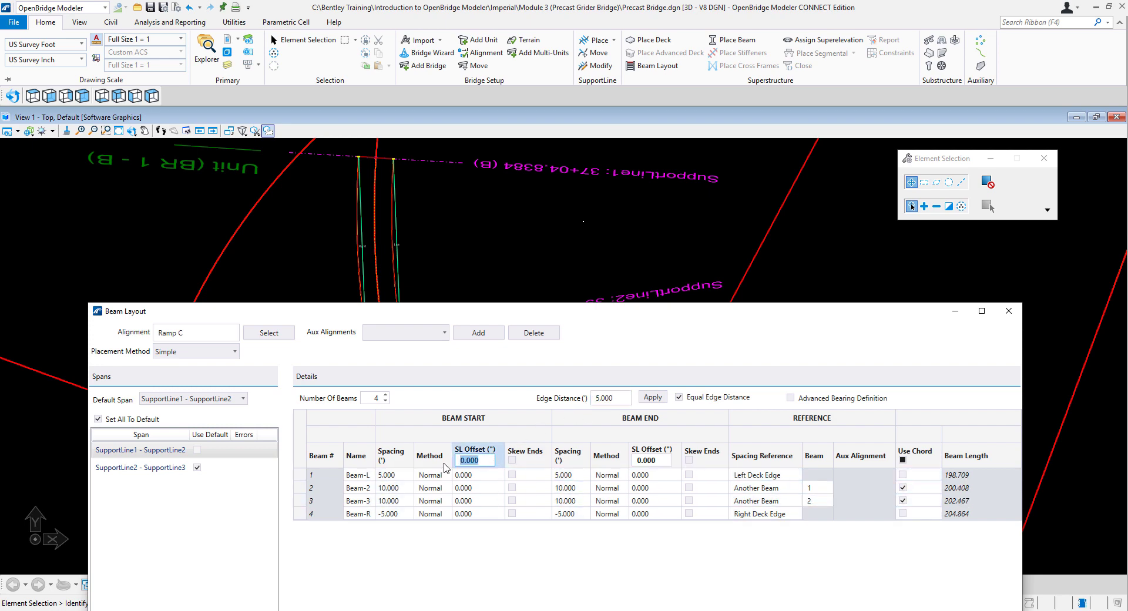
{"action": "type", "text": "6."}
{"action": "key", "text": "Tab"}
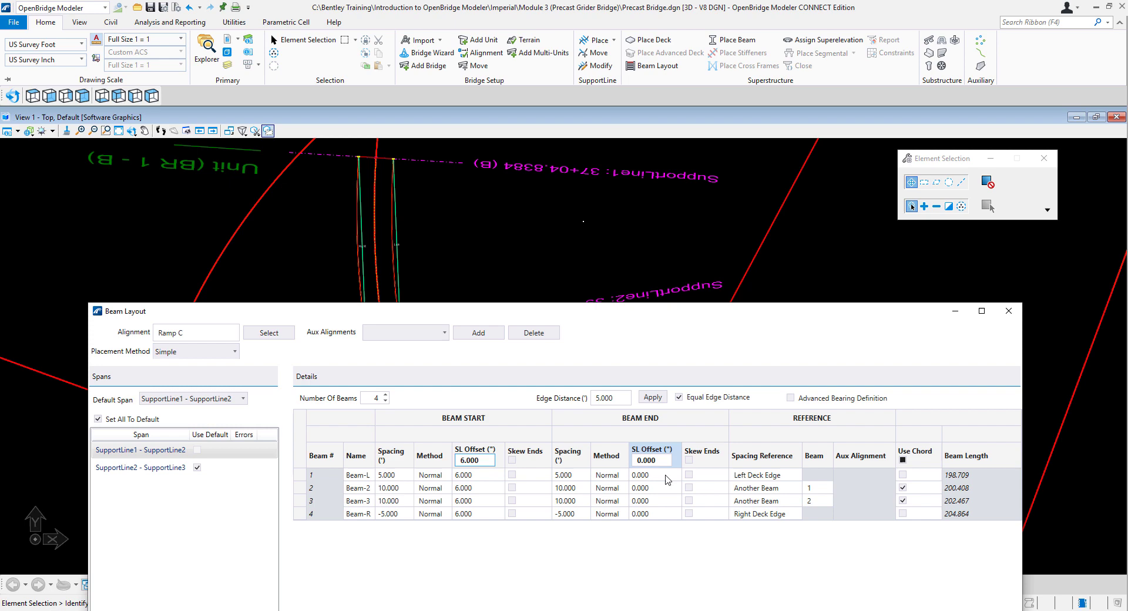
{"action": "type", "text": "-6.0"}
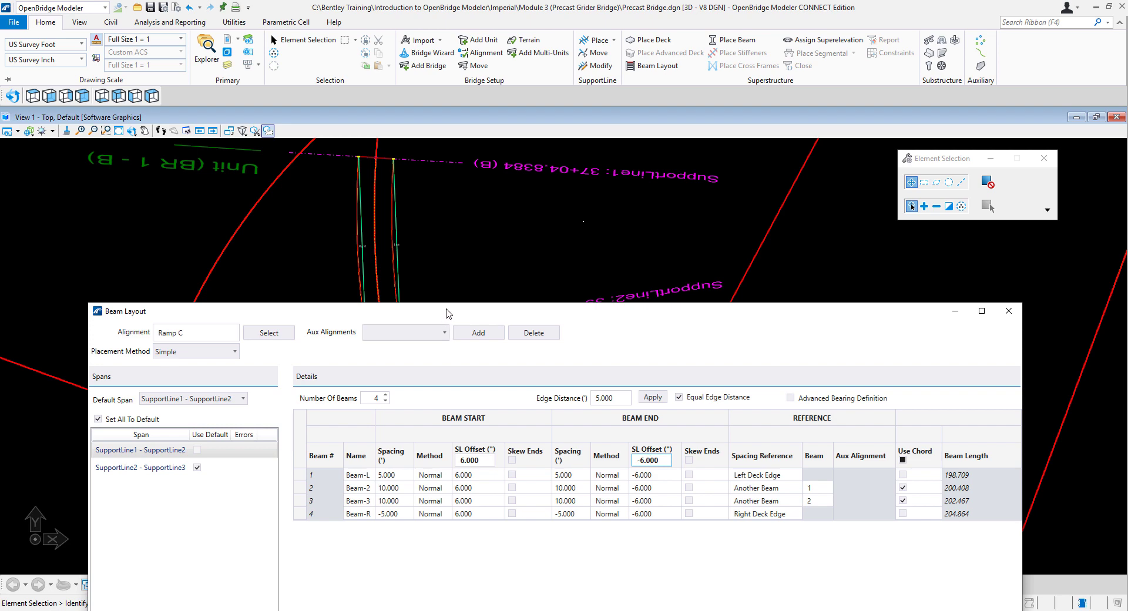
{"action": "left_click_drag", "start_coordinate": [448, 313], "coordinate": [451, 350]}
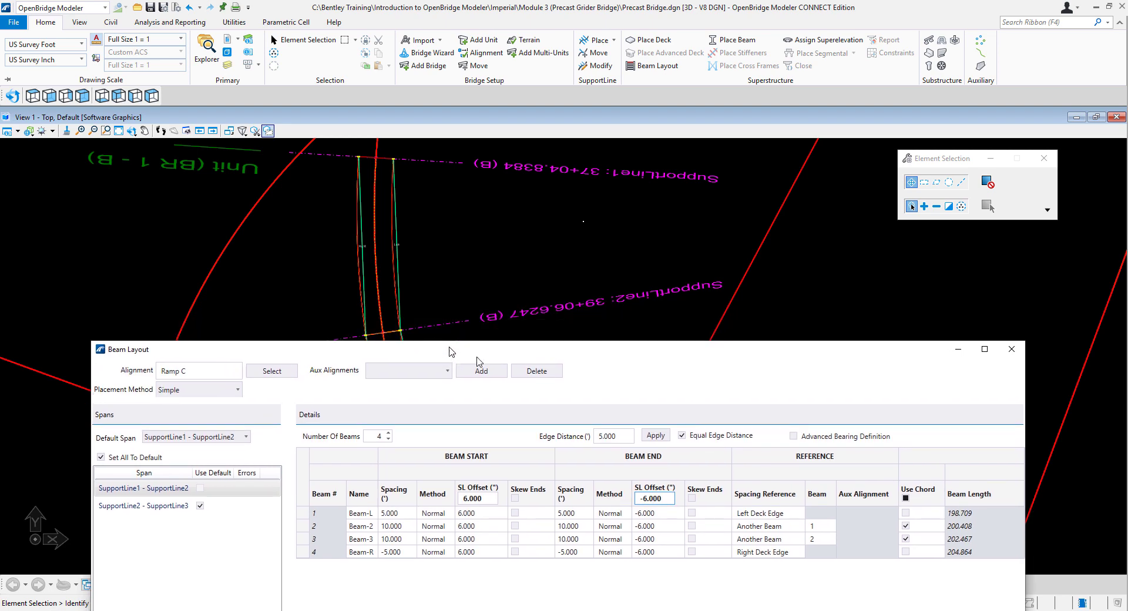
{"action": "left_click", "coordinate": [907, 539]}
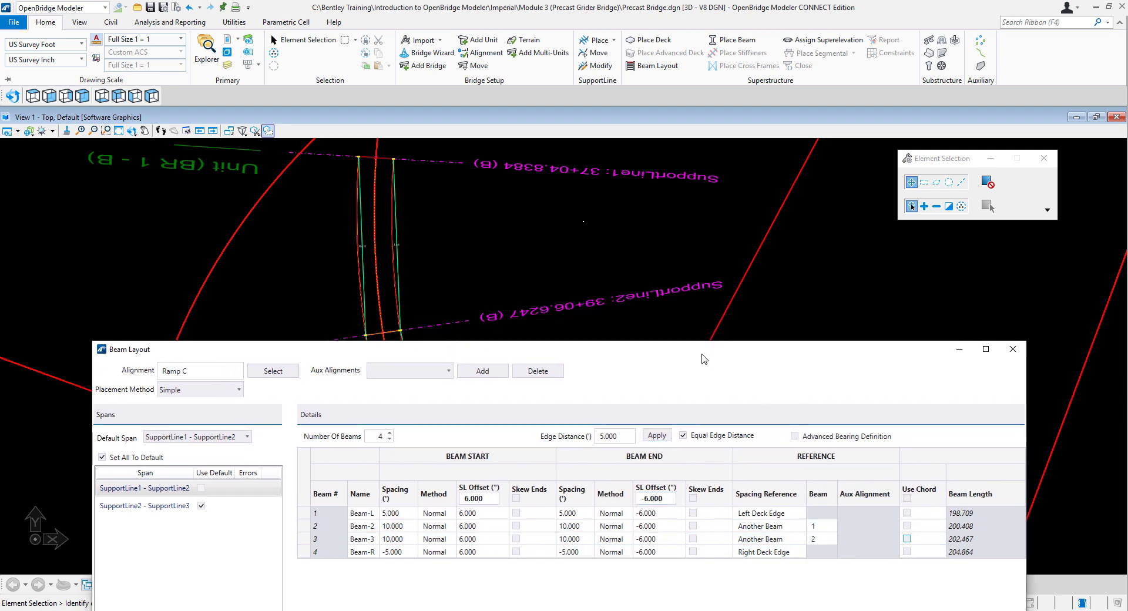
{"action": "left_click_drag", "start_coordinate": [704, 358], "coordinate": [715, 132]}
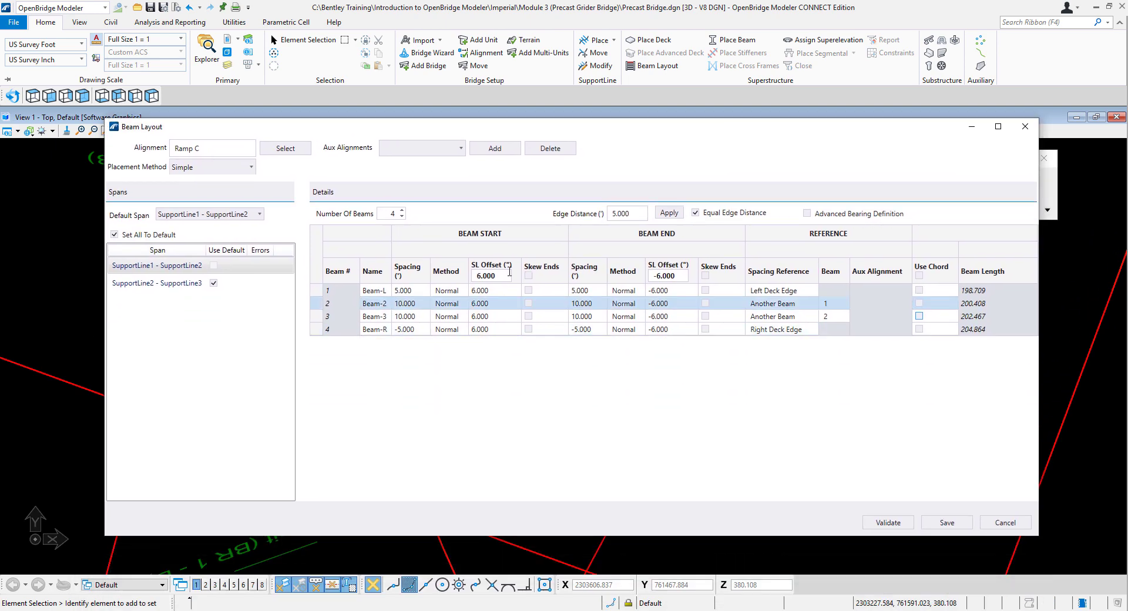
{"action": "left_click", "coordinate": [962, 528]}
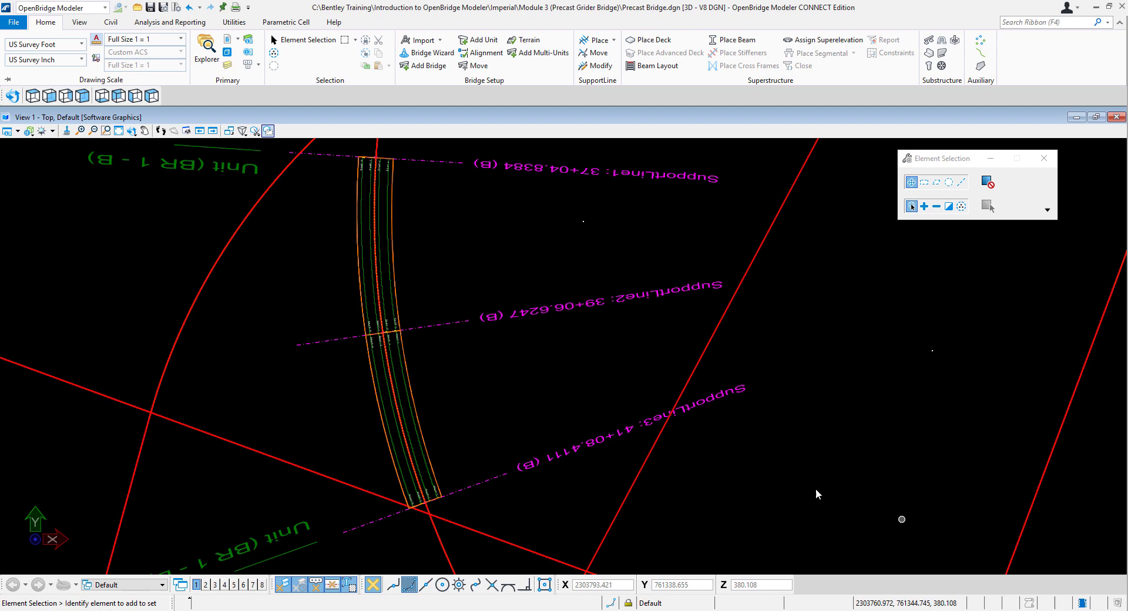
- Start Place Beam and pick the new four-beam layout with Girder definition and Beam Group prefix
{"action": "scroll", "coordinate": [409, 228], "scroll_direction": "up", "scroll_amount": 3}
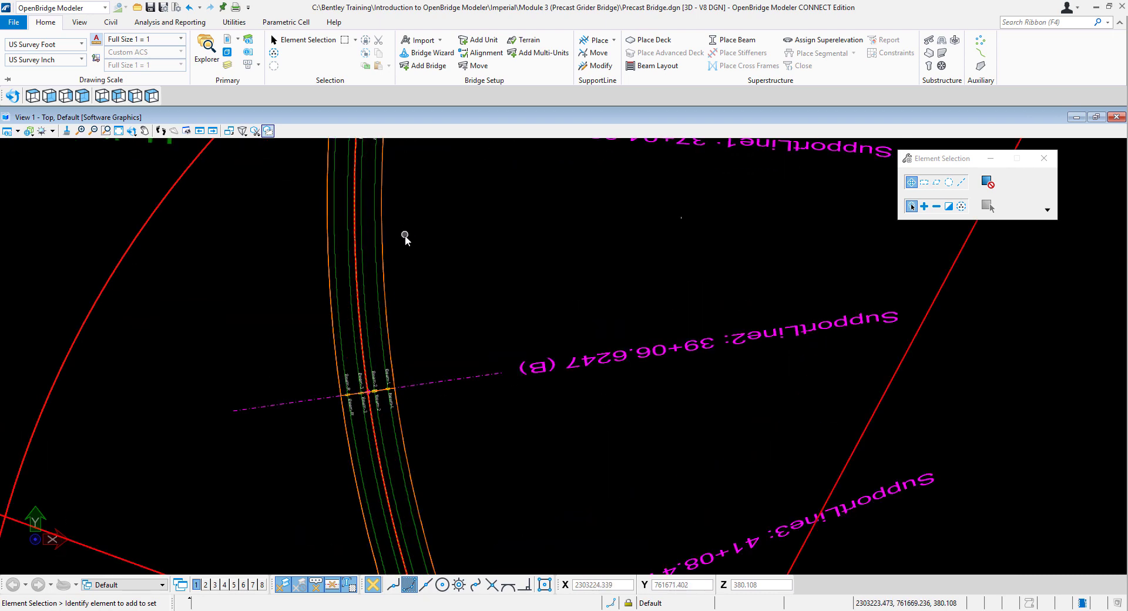
{"action": "scroll", "coordinate": [405, 232], "scroll_direction": "up", "scroll_amount": 1}
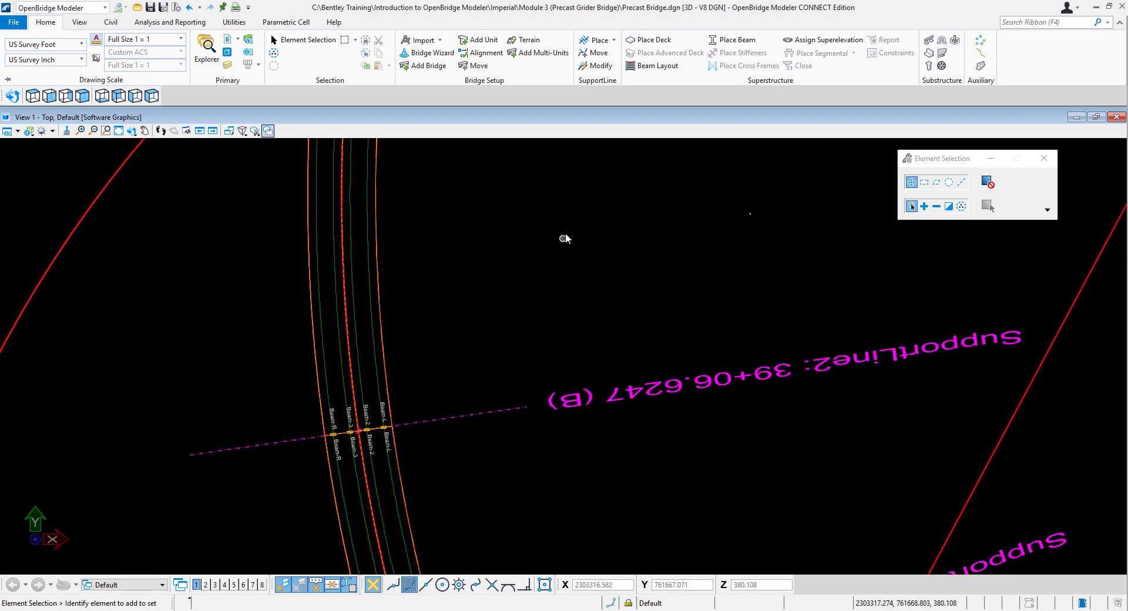
{"action": "left_click", "coordinate": [745, 41]}
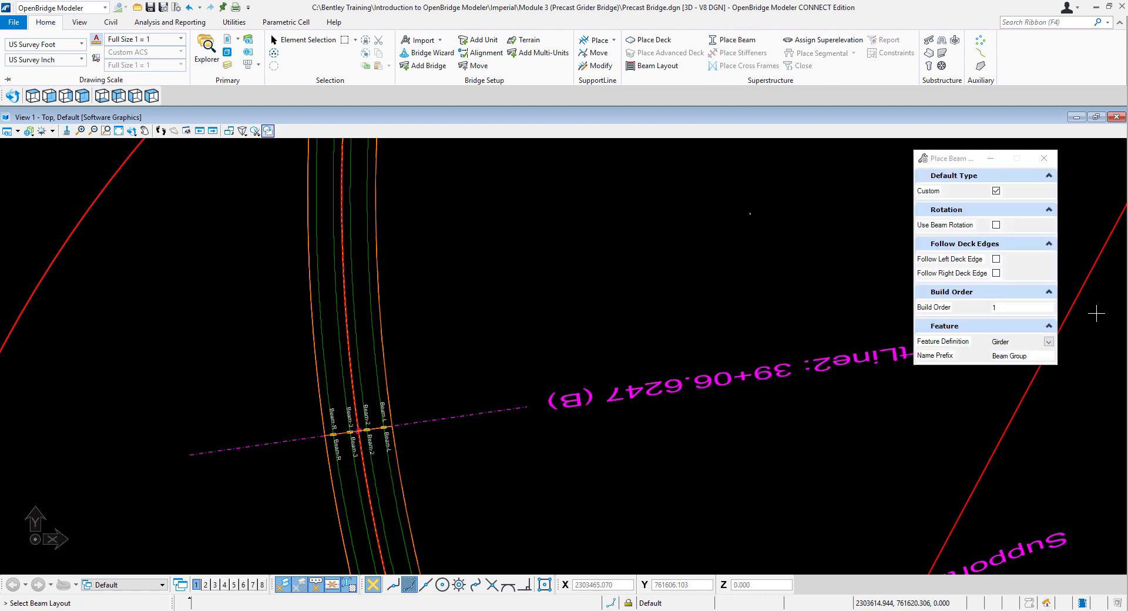
{"action": "left_click_drag", "start_coordinate": [941, 161], "coordinate": [754, 169]}
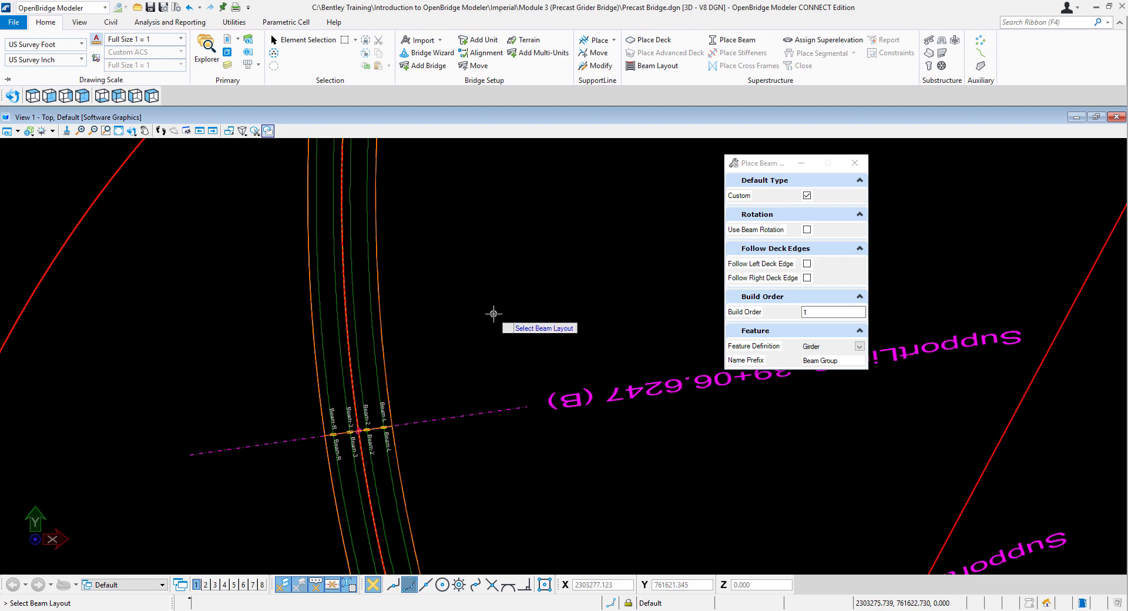
{"action": "left_click", "coordinate": [374, 337]}
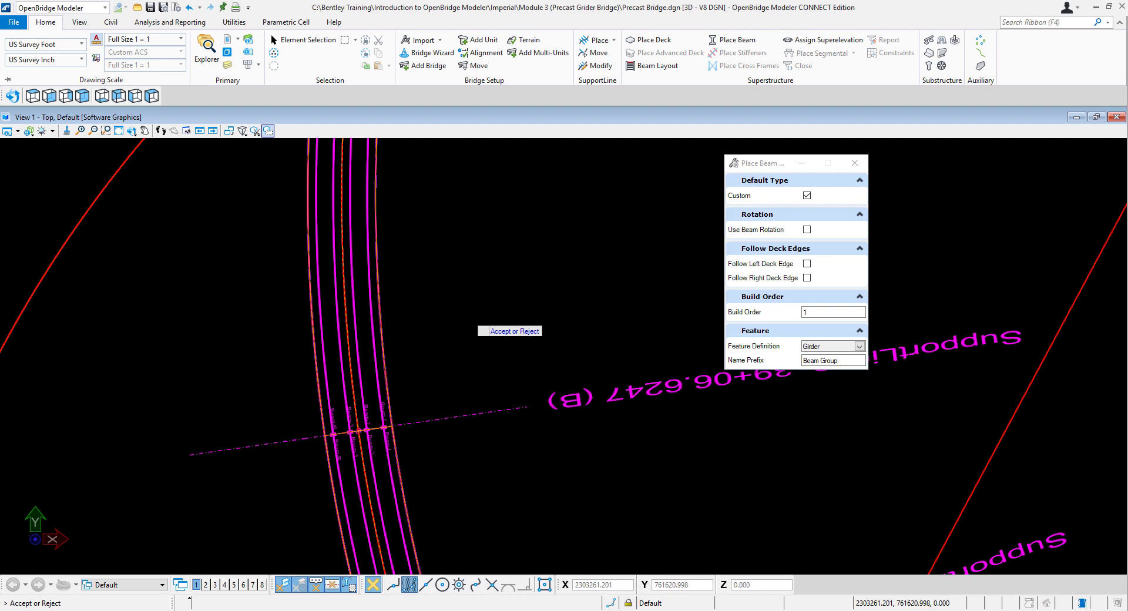
- Place all beams using the SuperT-Closed top T1-1800-Closed start template
{"action": "left_click", "coordinate": [647, 147]}
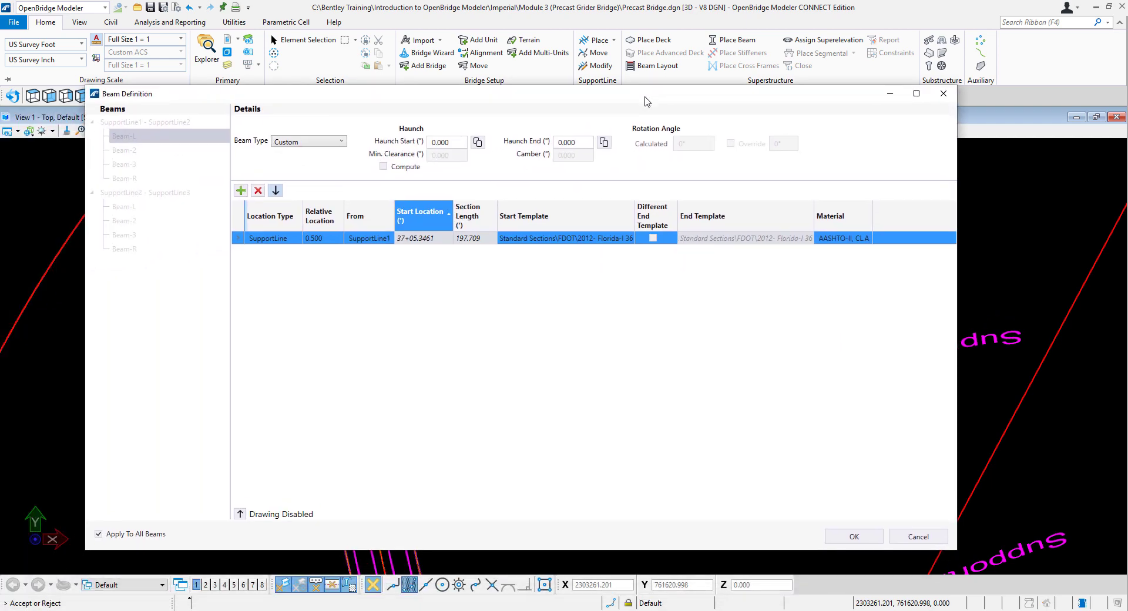
{"action": "left_click", "coordinate": [604, 240]}
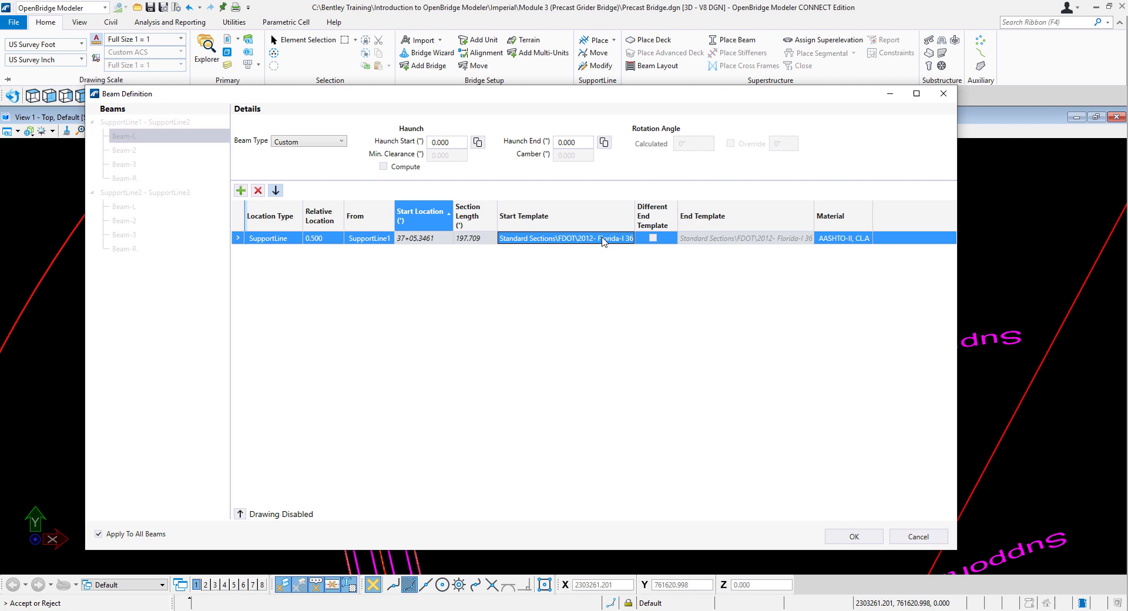
{"action": "left_click", "coordinate": [604, 240]}
{"action": "left_click", "coordinate": [645, 238]}
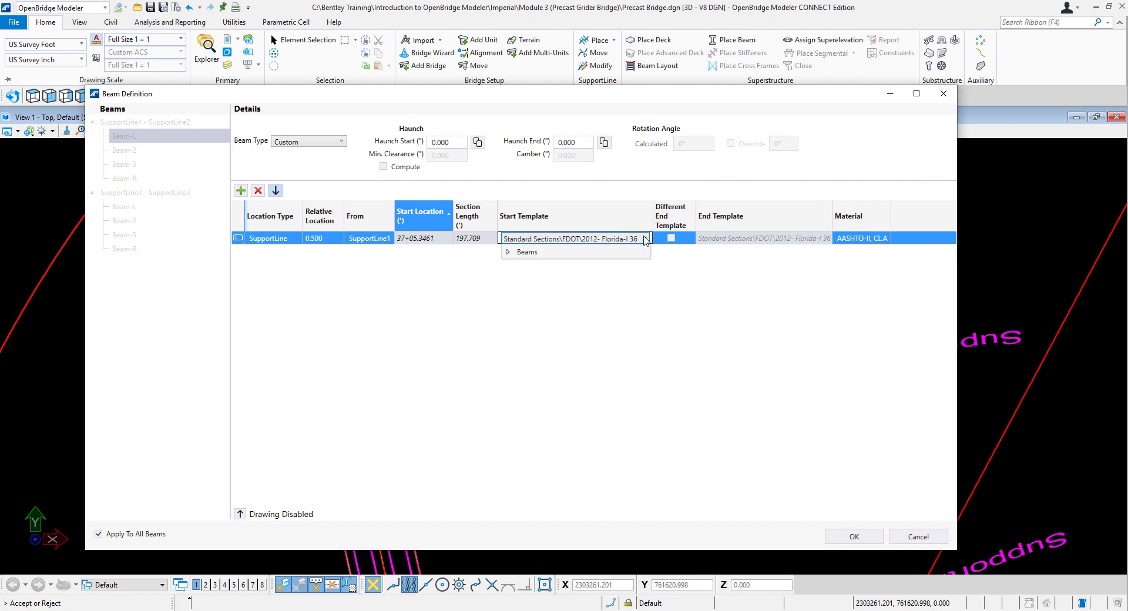
{"action": "left_click", "coordinate": [507, 252]}
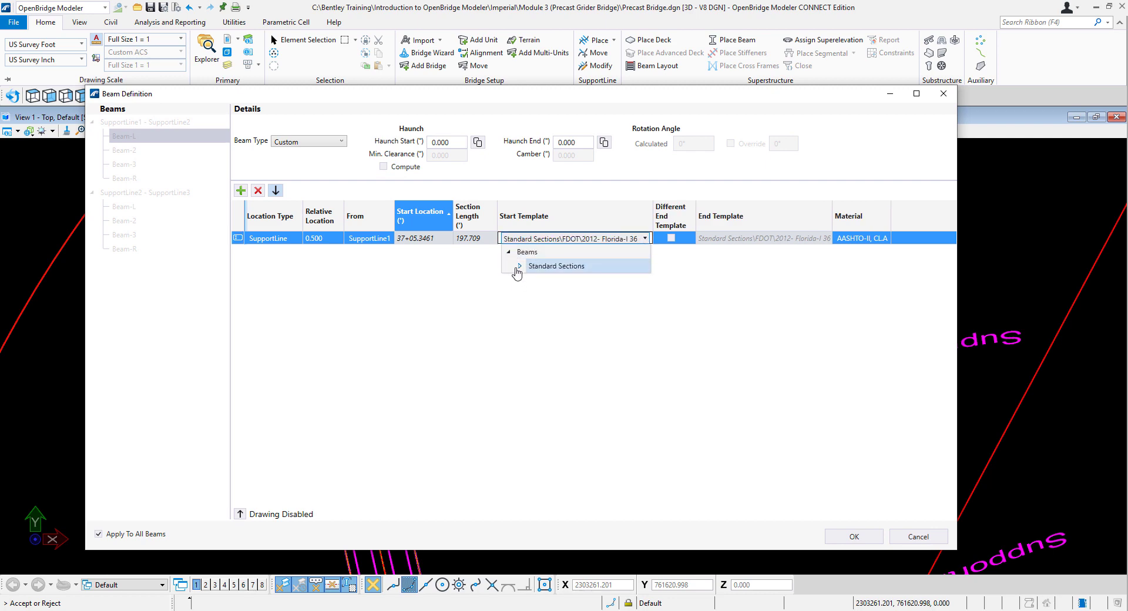
{"action": "left_click", "coordinate": [520, 268]}
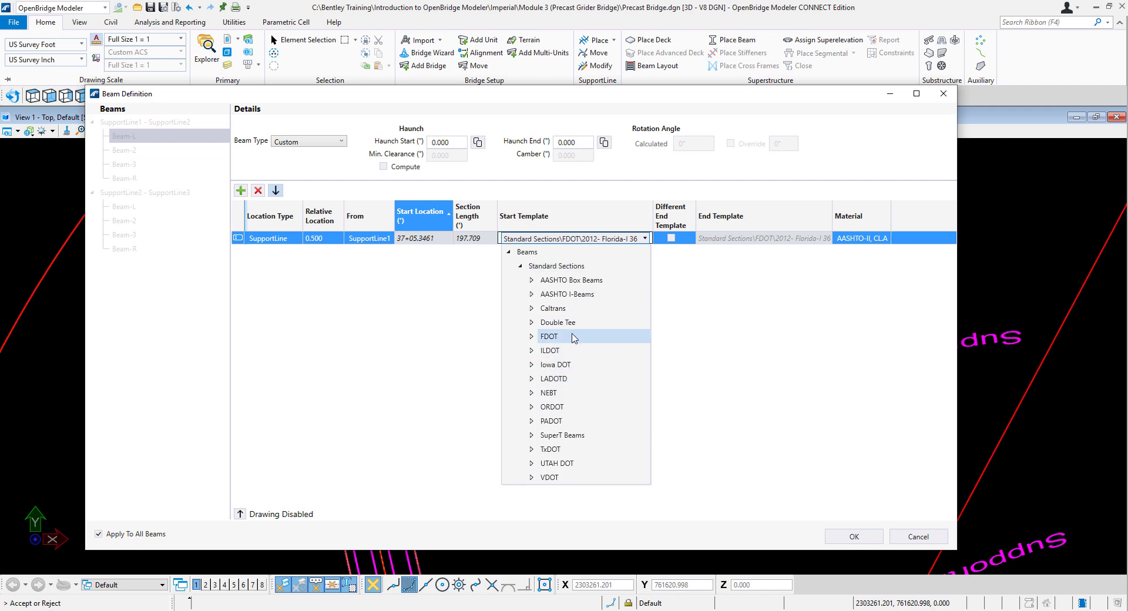
{"action": "left_click", "coordinate": [532, 436]}
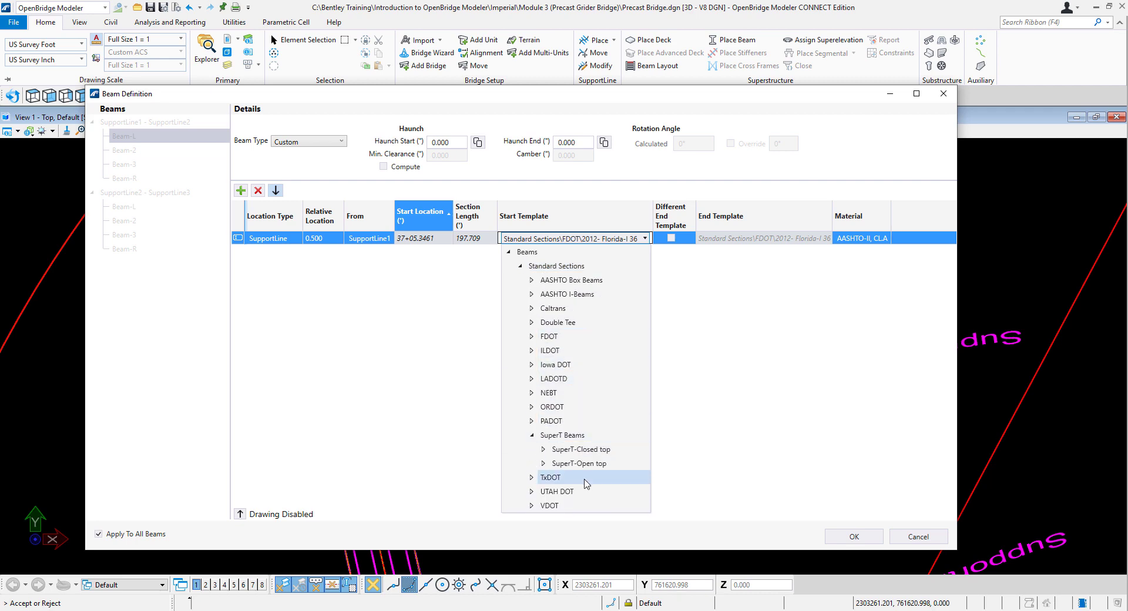
{"action": "left_click", "coordinate": [544, 450]}
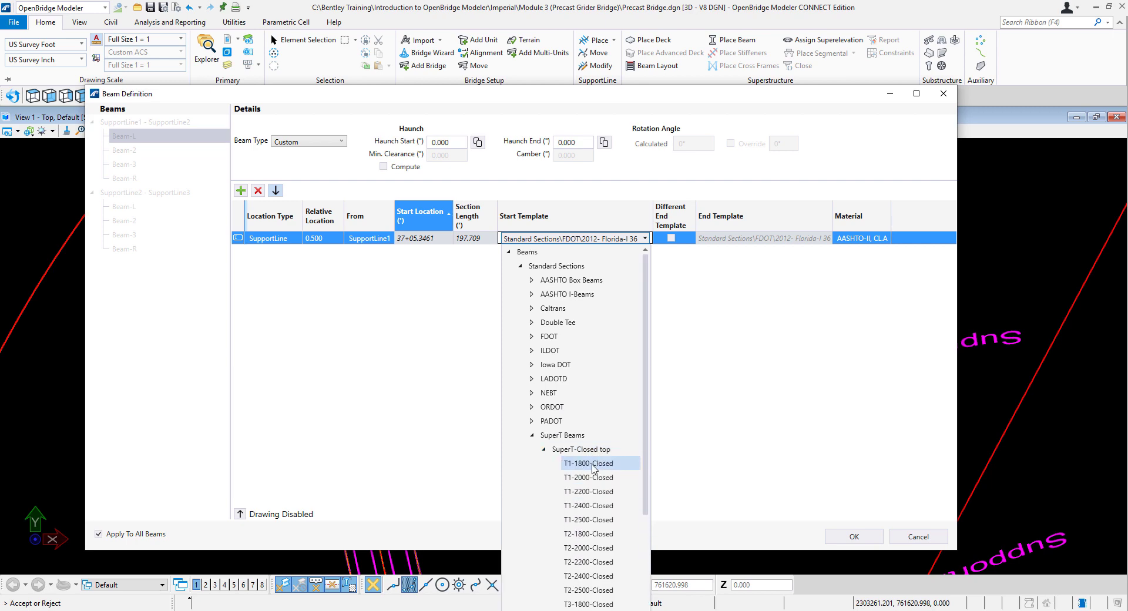
{"action": "left_click", "coordinate": [598, 464]}
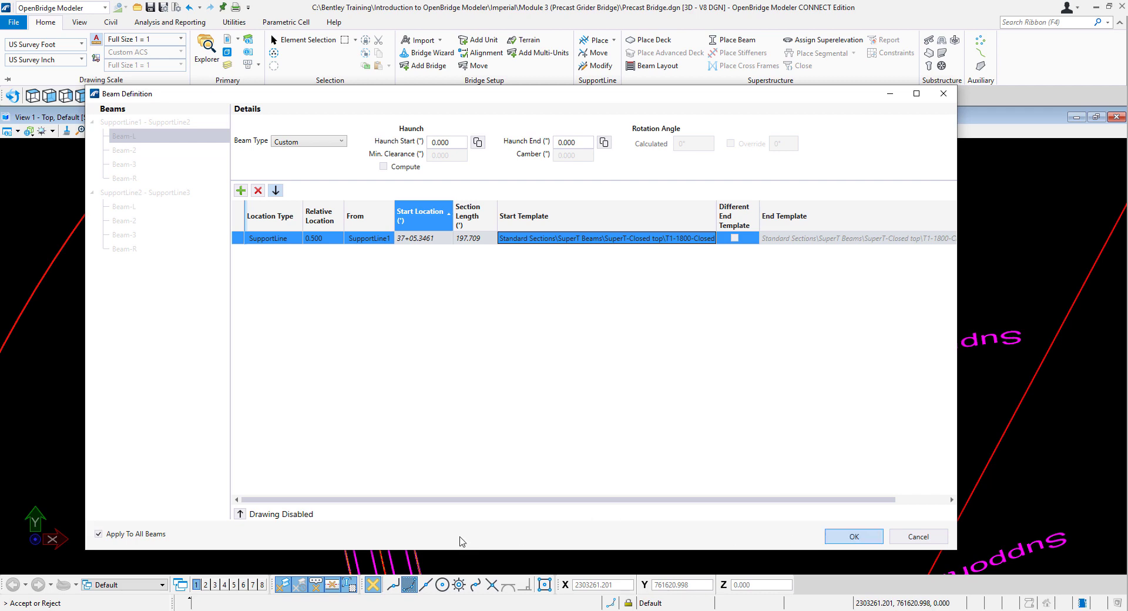
{"action": "left_click", "coordinate": [241, 514]}
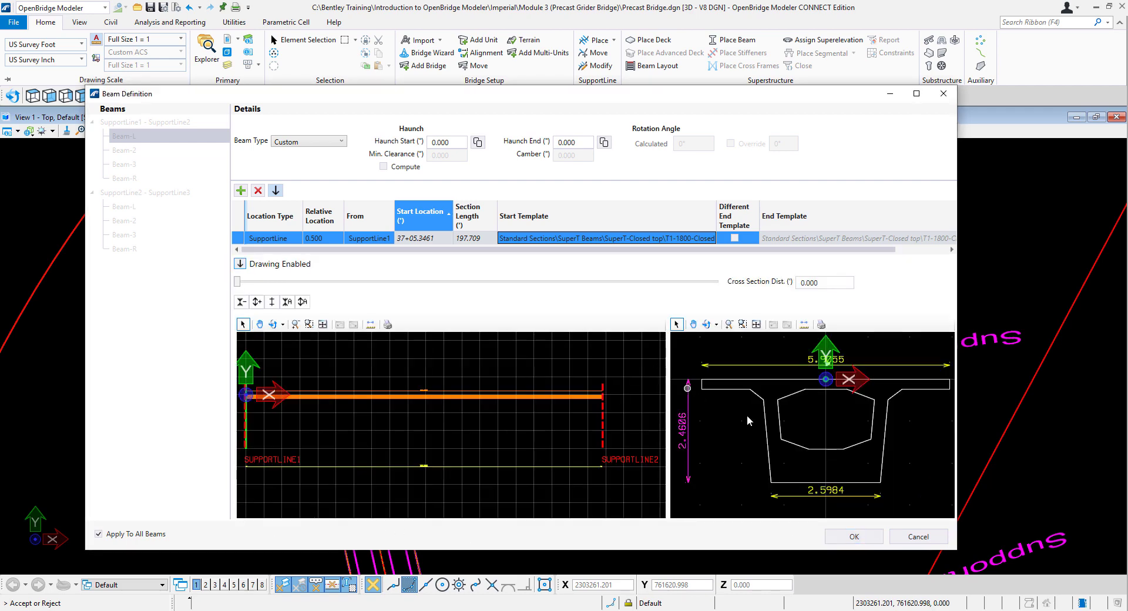
{"action": "left_click", "coordinate": [851, 536]}
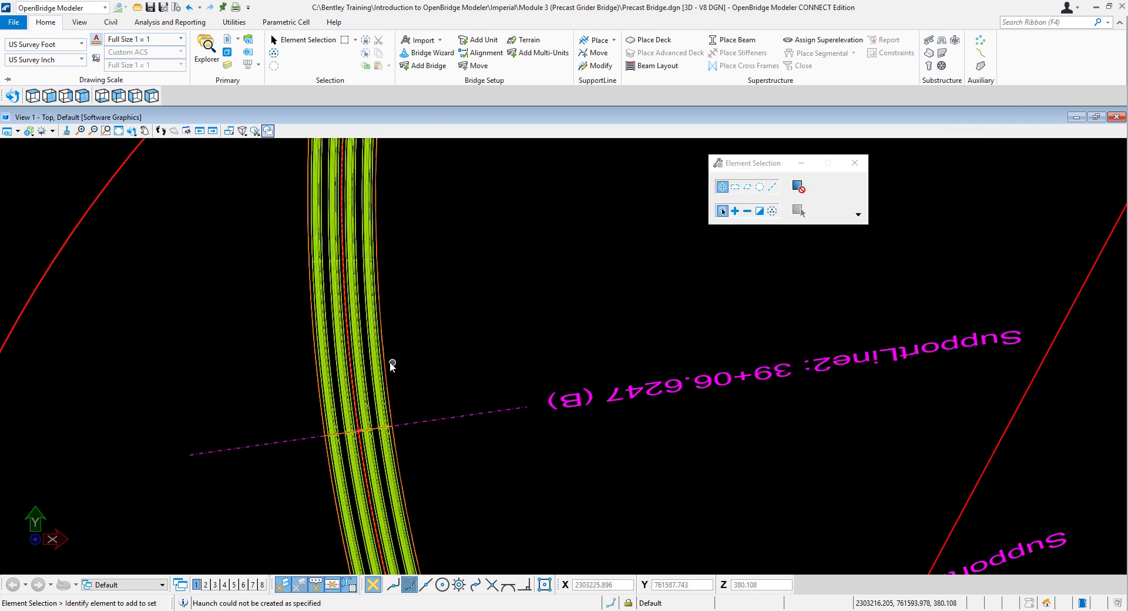
- Window-zoom onto the four beam ends, tilt the view, and pan to center them
{"action": "scroll", "coordinate": [389, 360], "scroll_direction": "up", "scroll_amount": 3}
{"action": "scroll", "coordinate": [389, 361], "scroll_direction": "up", "scroll_amount": 3}
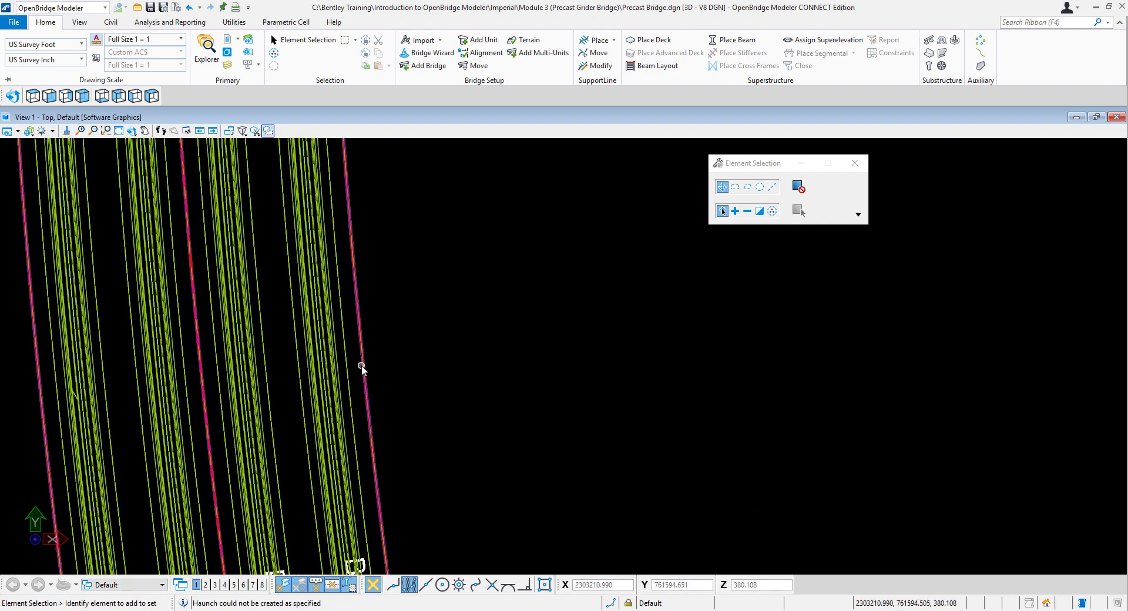
{"action": "scroll", "coordinate": [390, 372], "scroll_direction": "down", "scroll_amount": 4}
{"action": "scroll", "coordinate": [412, 385], "scroll_direction": "down", "scroll_amount": 6}
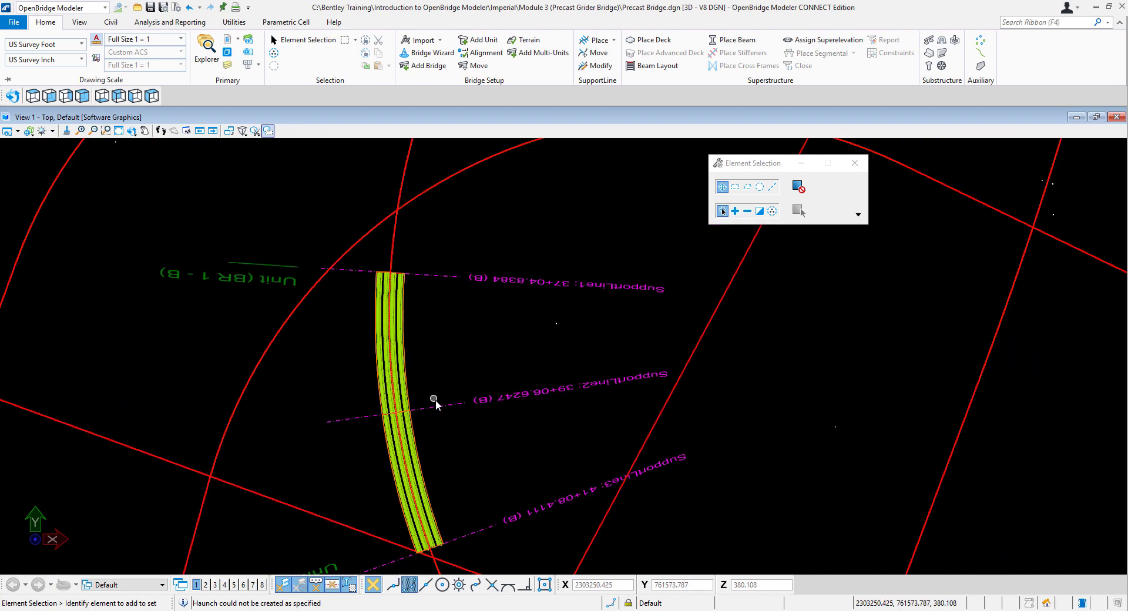
{"action": "left_click", "coordinate": [106, 130]}
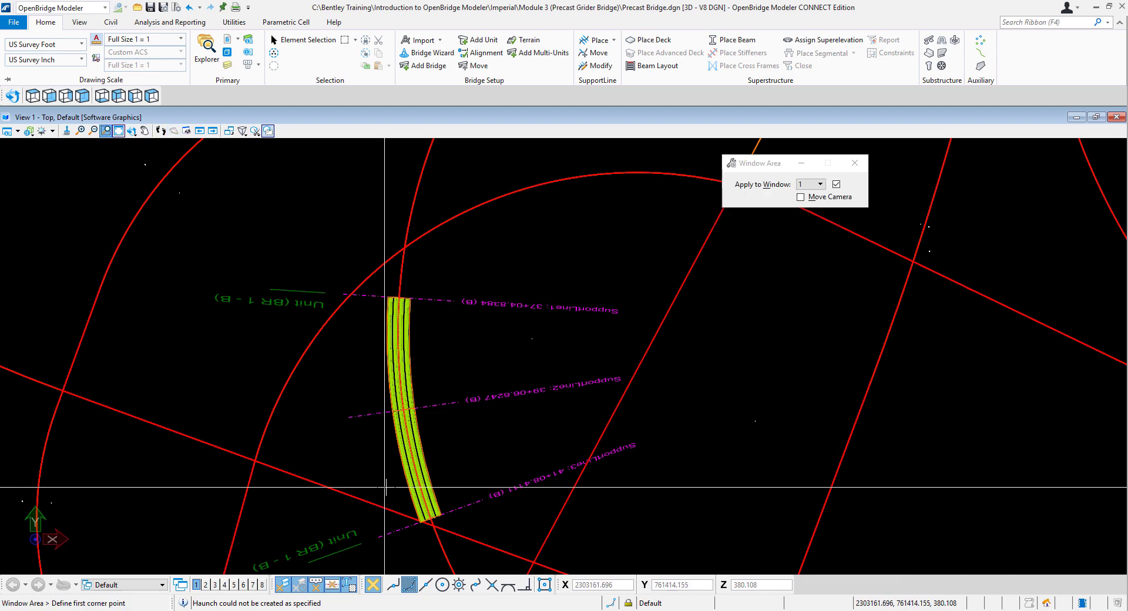
{"action": "left_click", "coordinate": [413, 512]}
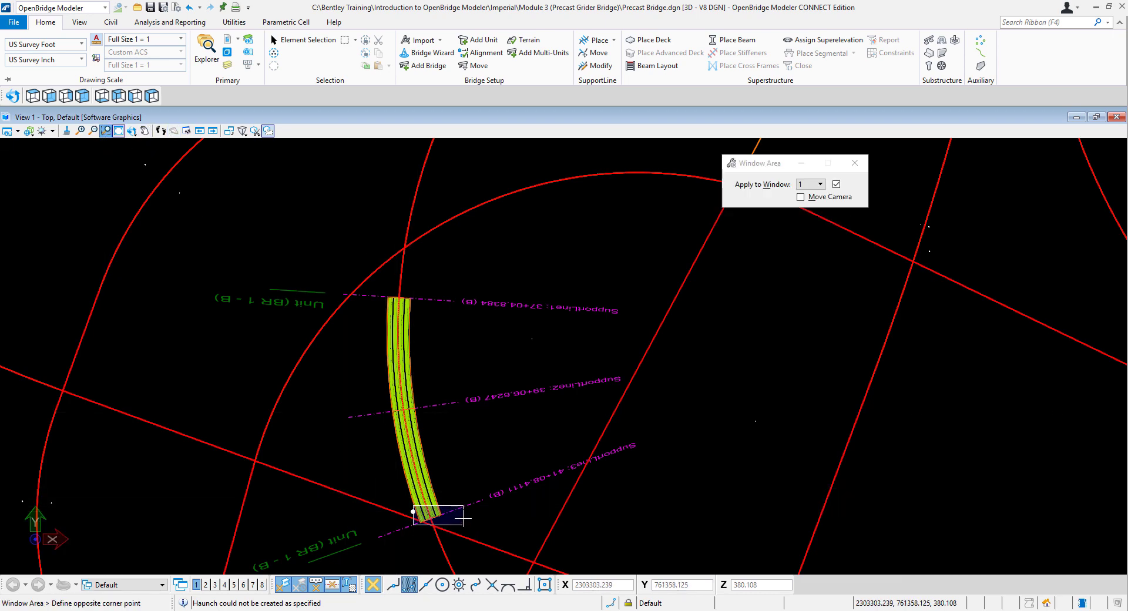
{"action": "left_click", "coordinate": [460, 526]}
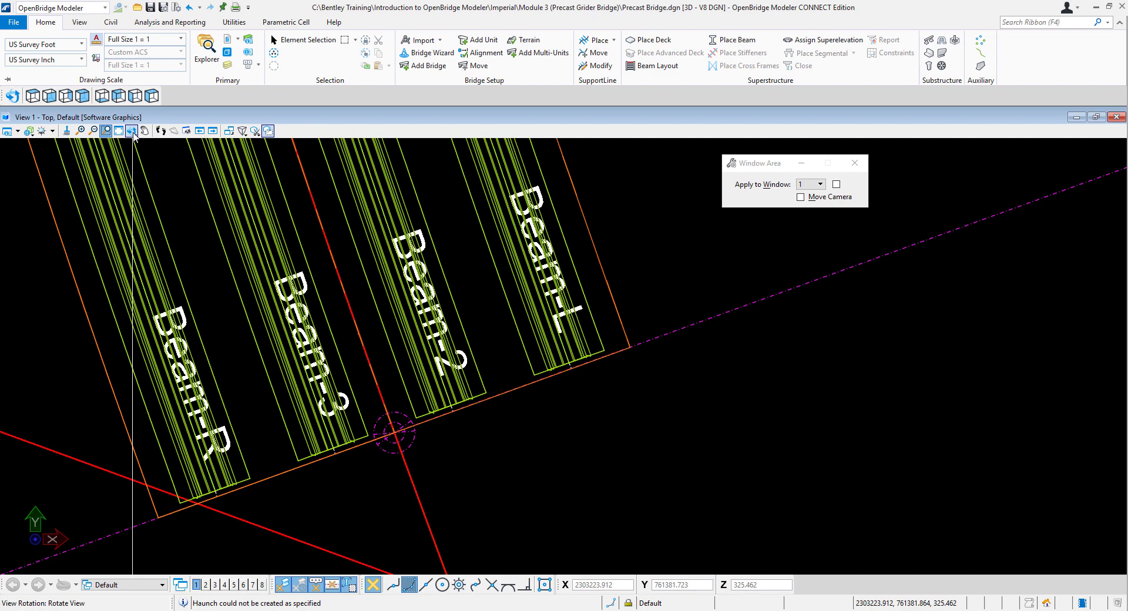
{"action": "left_click", "coordinate": [131, 131]}
{"action": "left_click", "coordinate": [523, 399]}
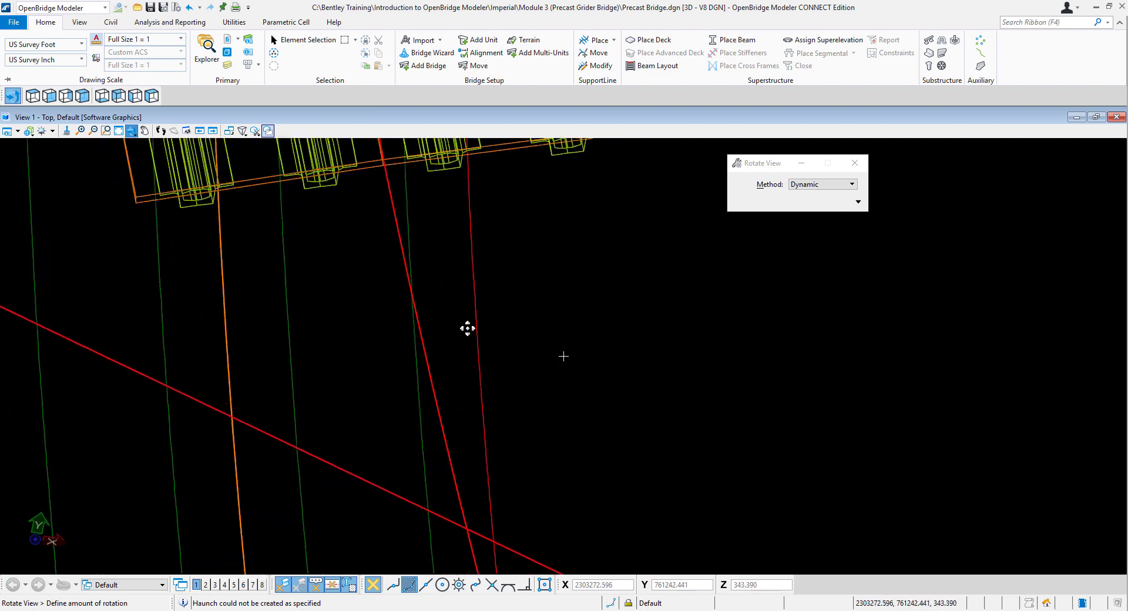
{"action": "left_click", "coordinate": [253, 265]}
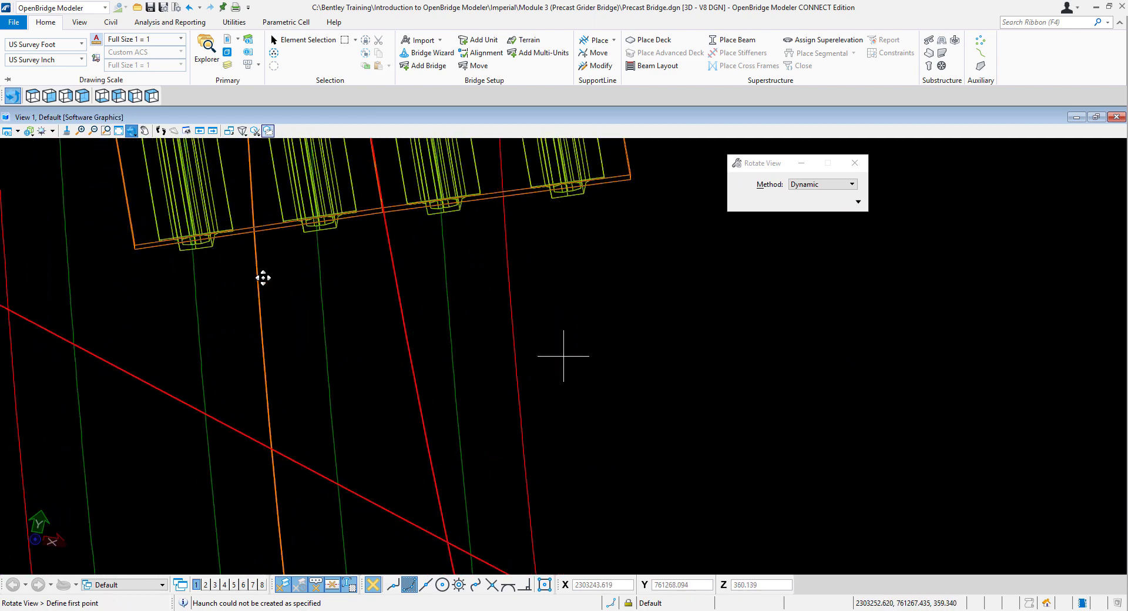
{"action": "left_click", "coordinate": [144, 131]}
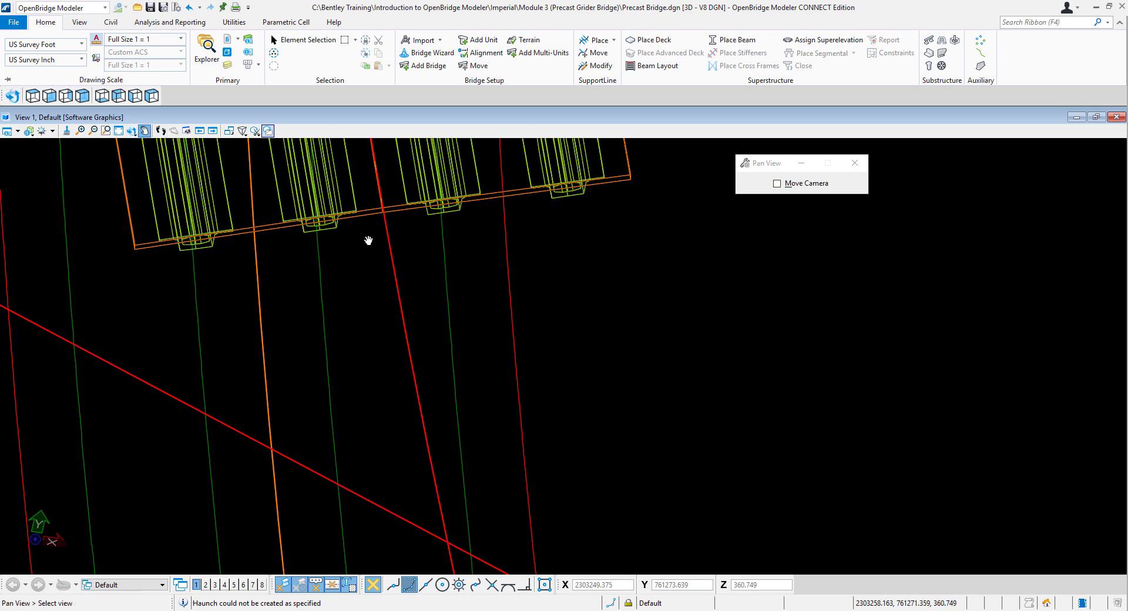
{"action": "left_click_drag", "start_coordinate": [371, 240], "coordinate": [382, 448]}
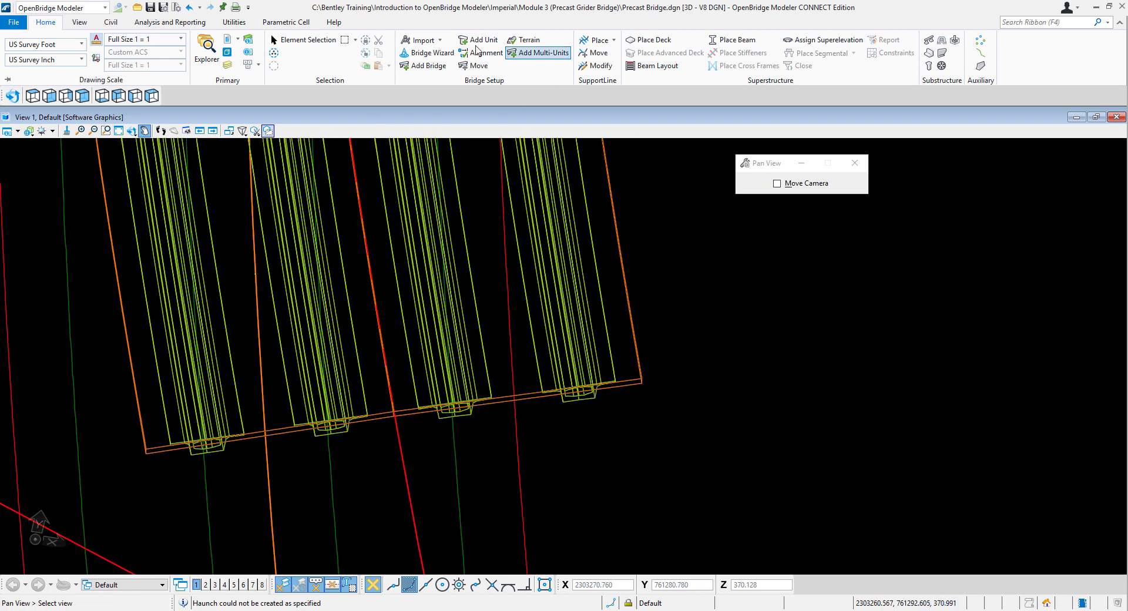
- Set the beam group's Follow Left Deck Edge to True and keep Follow Right Deck Edge False
{"action": "left_click", "coordinate": [297, 41]}
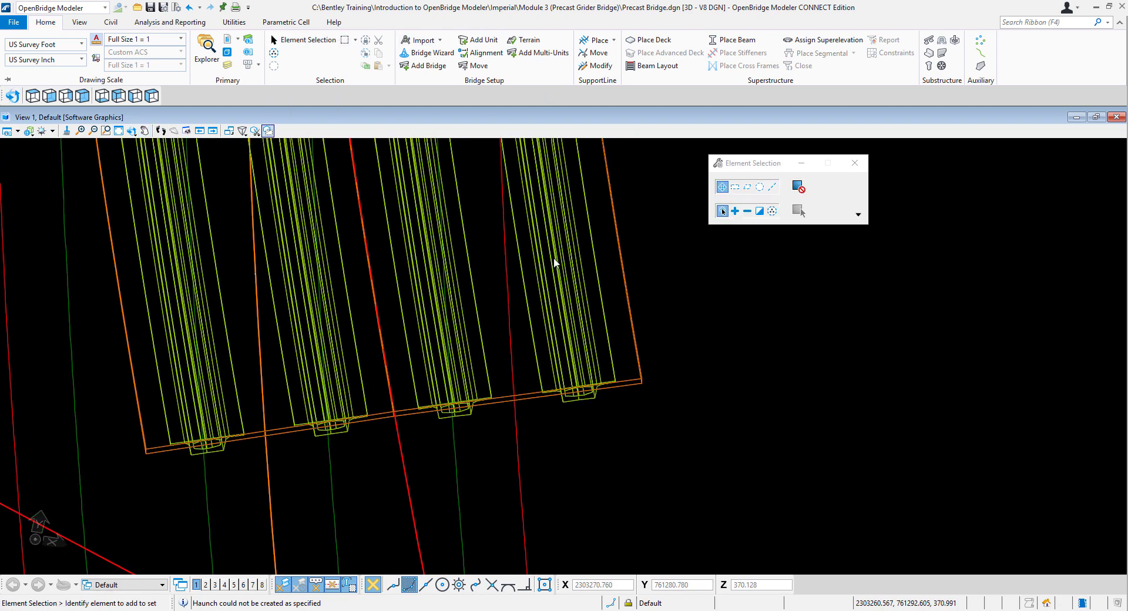
{"action": "left_click", "coordinate": [610, 372]}
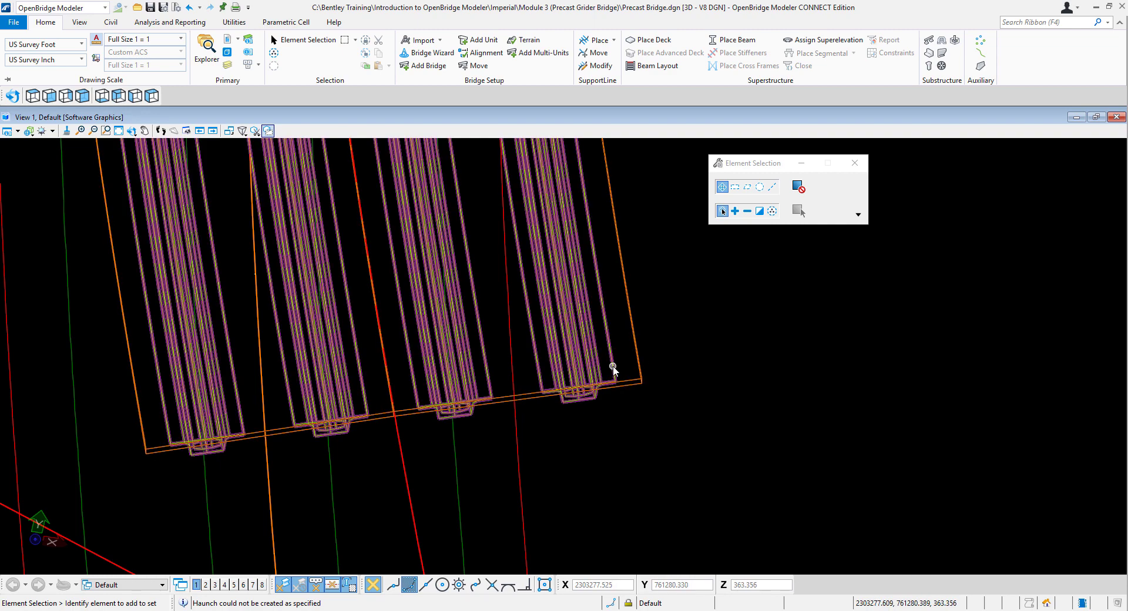
{"action": "left_click", "coordinate": [614, 368]}
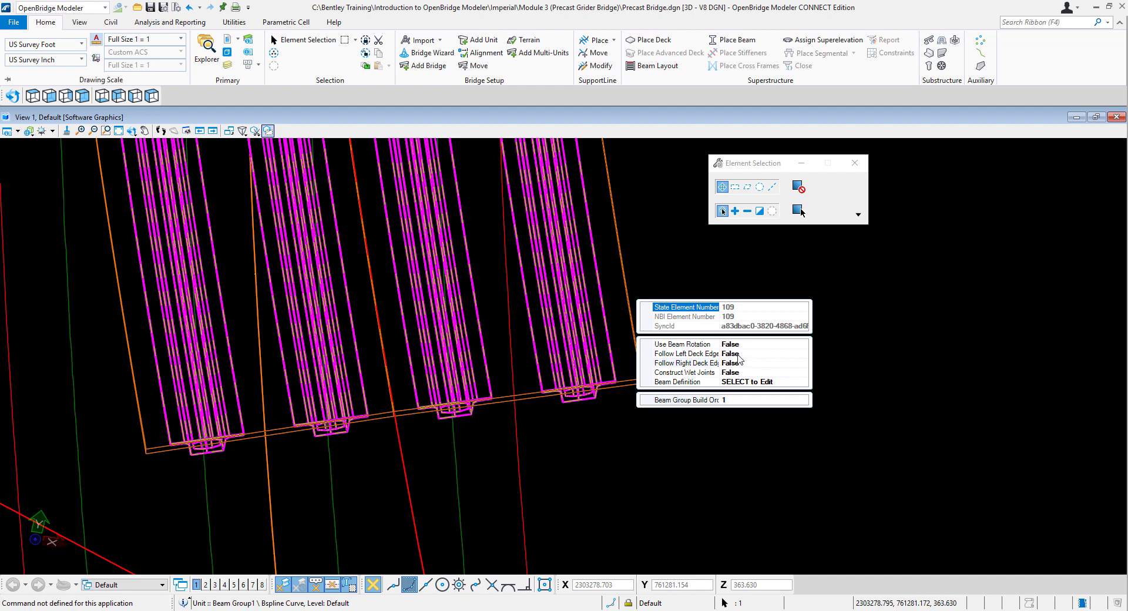
{"action": "left_click", "coordinate": [775, 355]}
{"action": "left_click", "coordinate": [803, 354]}
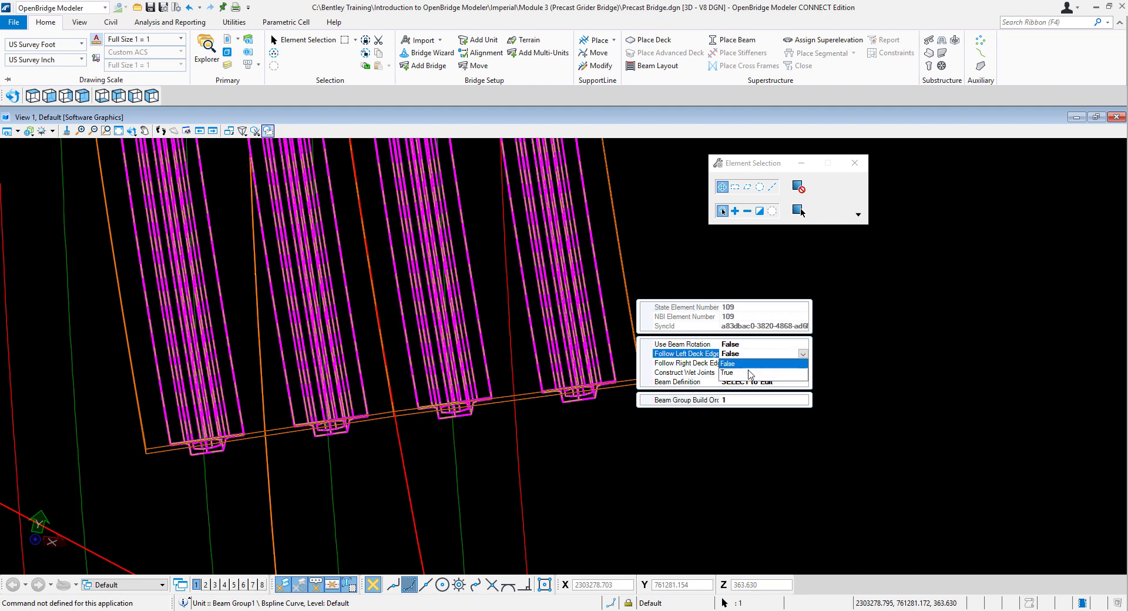
{"action": "left_click", "coordinate": [733, 373]}
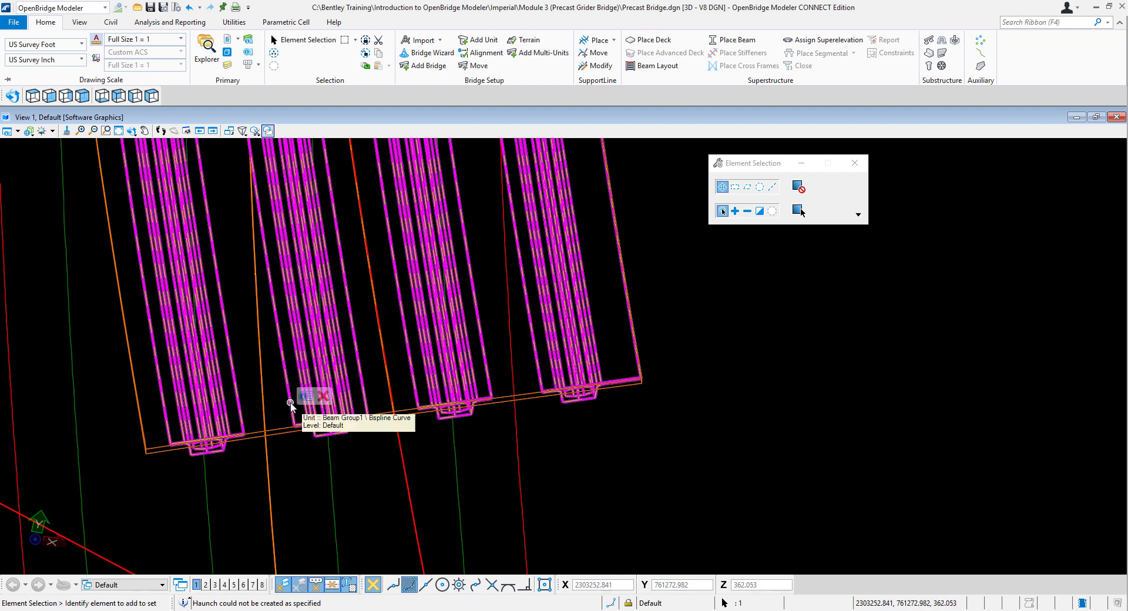
{"action": "mouse_move", "coordinate": [304, 401]}
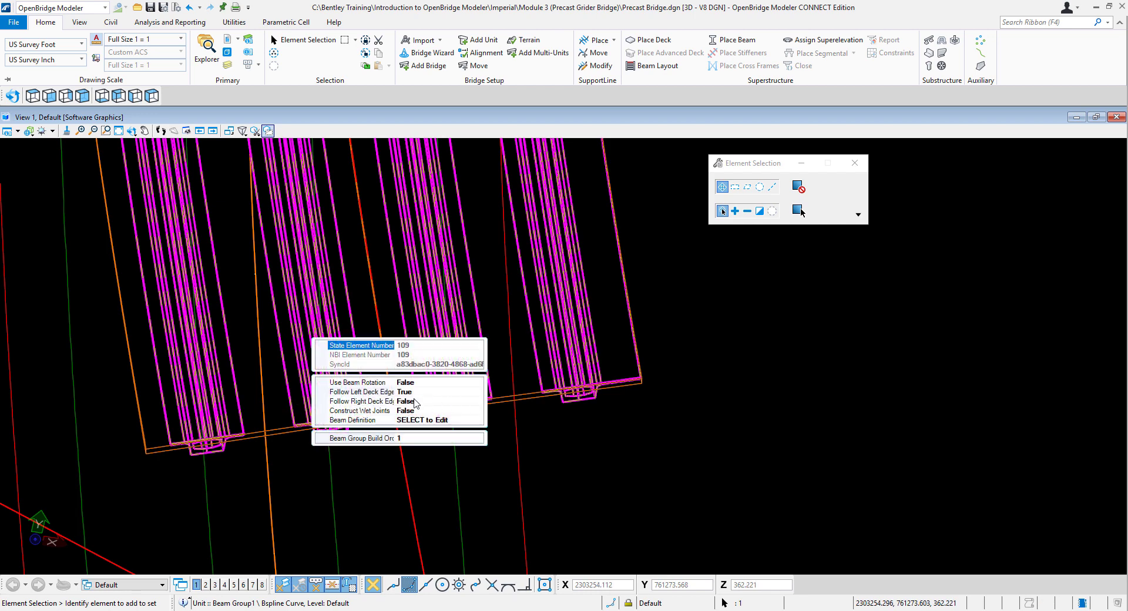
{"action": "left_click", "coordinate": [416, 402]}
{"action": "left_click", "coordinate": [479, 402]}
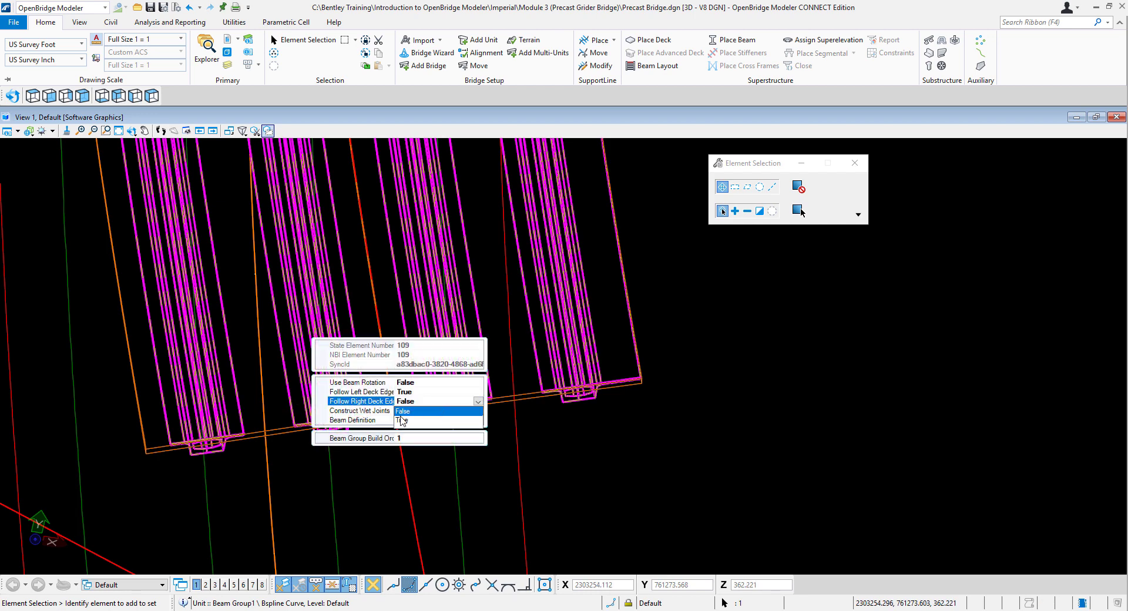
{"action": "left_click", "coordinate": [417, 420]}
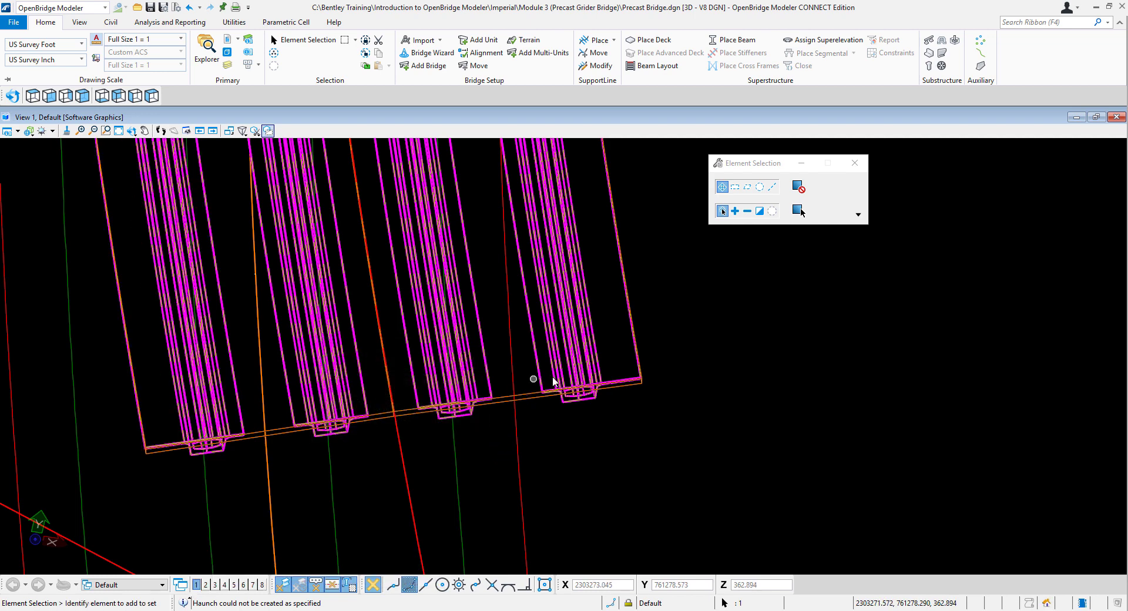
- Rotate the view around the deck corner to look along the curved girders
{"action": "left_click", "coordinate": [131, 131]}
{"action": "left_click", "coordinate": [131, 132]}
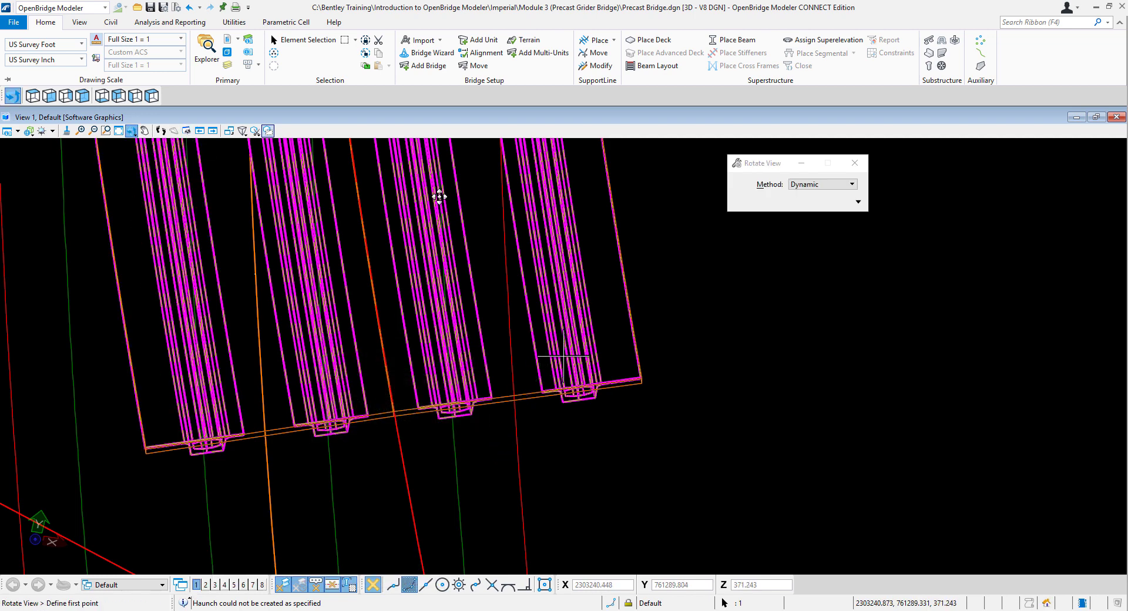
{"action": "left_click", "coordinate": [641, 379]}
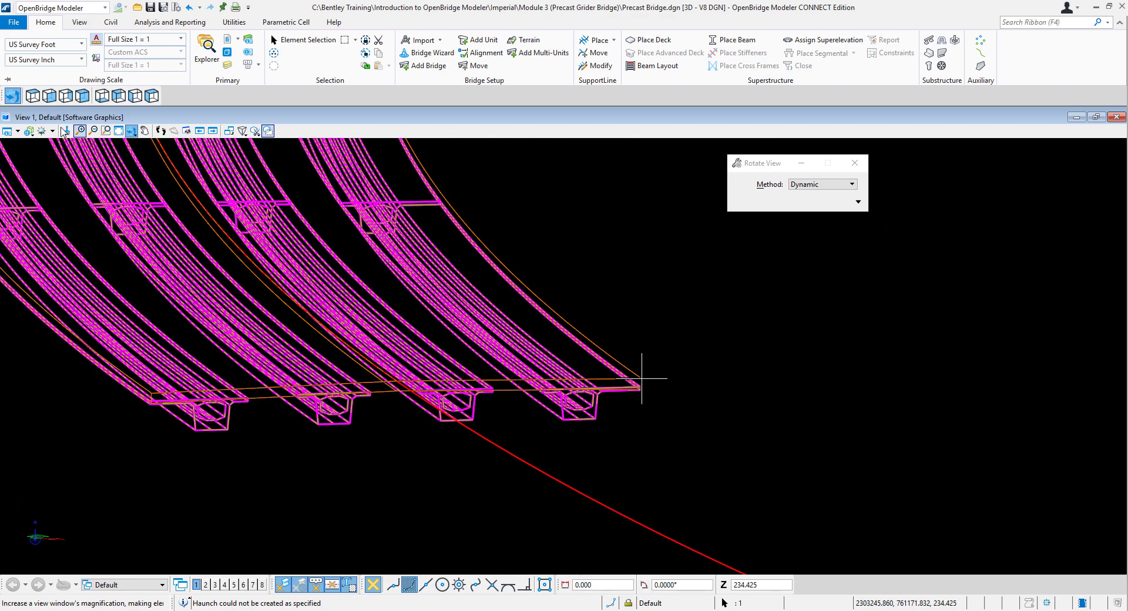
- Switch the view's display style to Illustration in View Attributes
{"action": "left_click", "coordinate": [20, 133]}
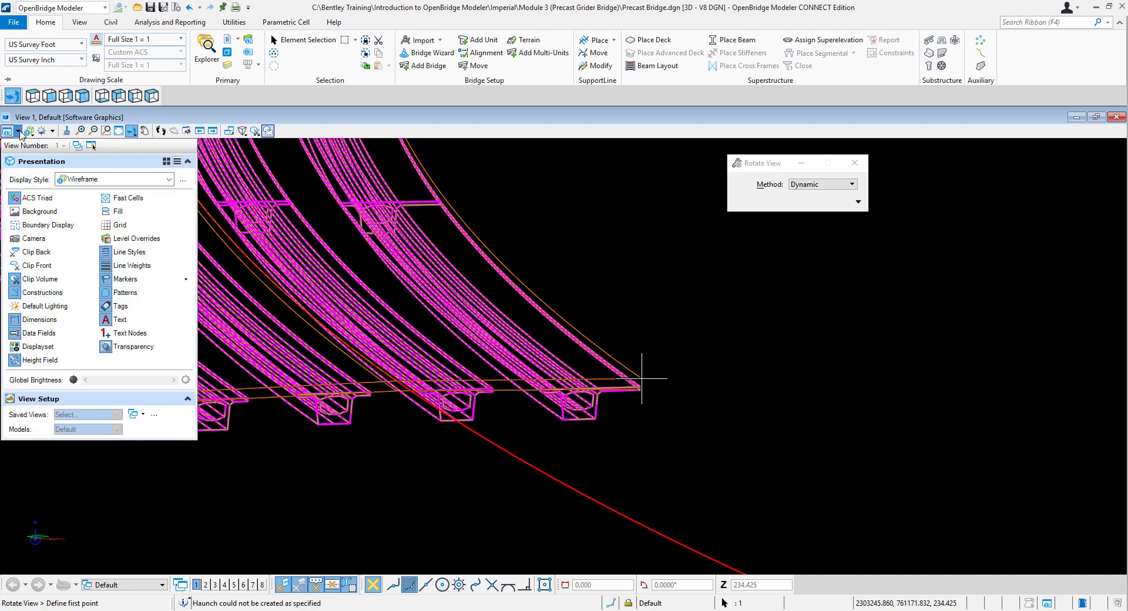
{"action": "left_click", "coordinate": [170, 179]}
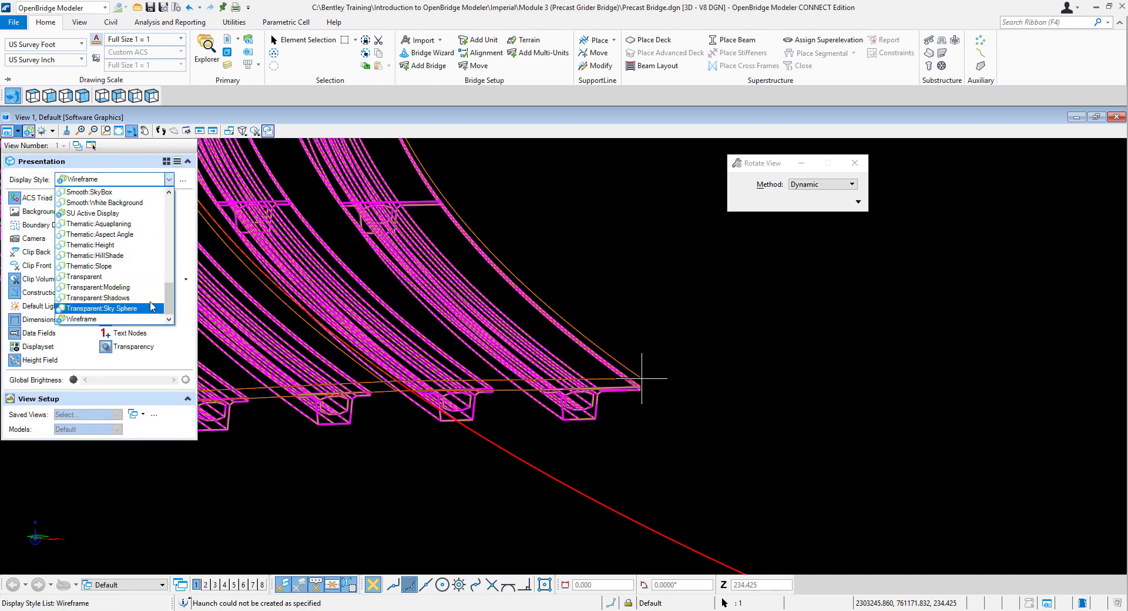
{"action": "left_click_drag", "start_coordinate": [175, 308], "coordinate": [174, 238]}
{"action": "left_click", "coordinate": [89, 212]}
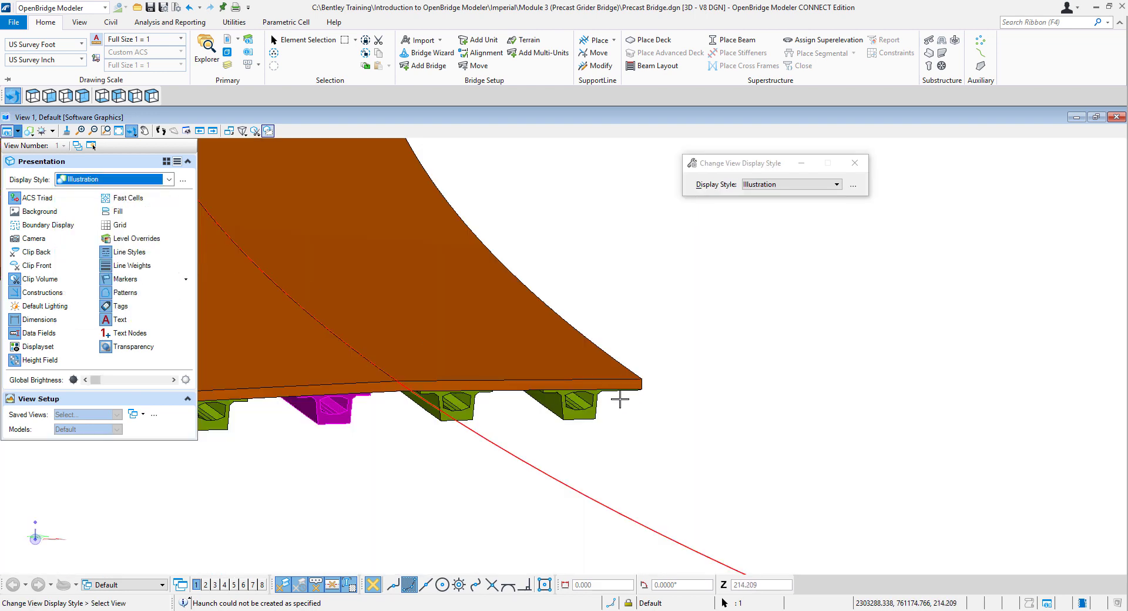
- Close View Attributes and zoom out to show the whole curved deck on its four girders
{"action": "scroll", "coordinate": [615, 405], "scroll_direction": "up", "scroll_amount": 5}
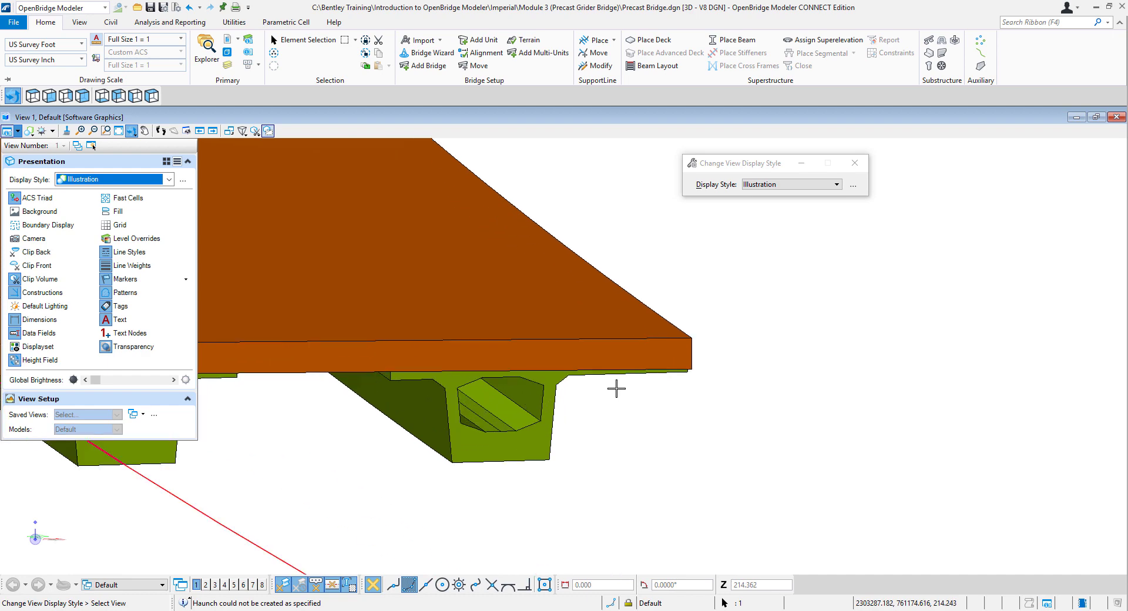
{"action": "left_click", "coordinate": [580, 422]}
{"action": "scroll", "coordinate": [581, 422], "scroll_direction": "down", "scroll_amount": 3}
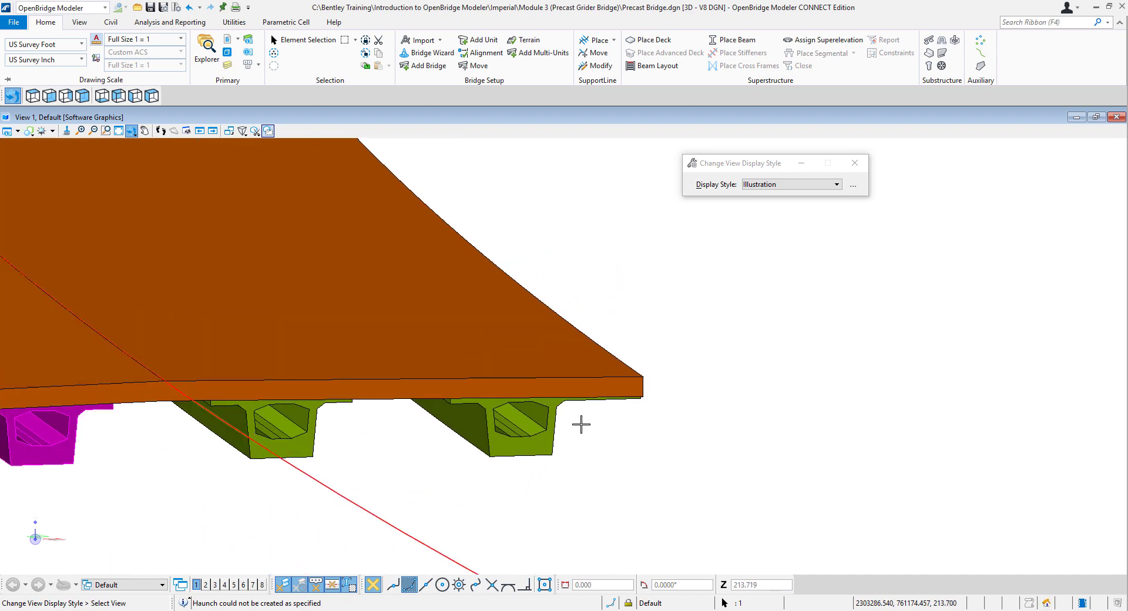
{"action": "scroll", "coordinate": [581, 422], "scroll_direction": "down", "scroll_amount": 2}
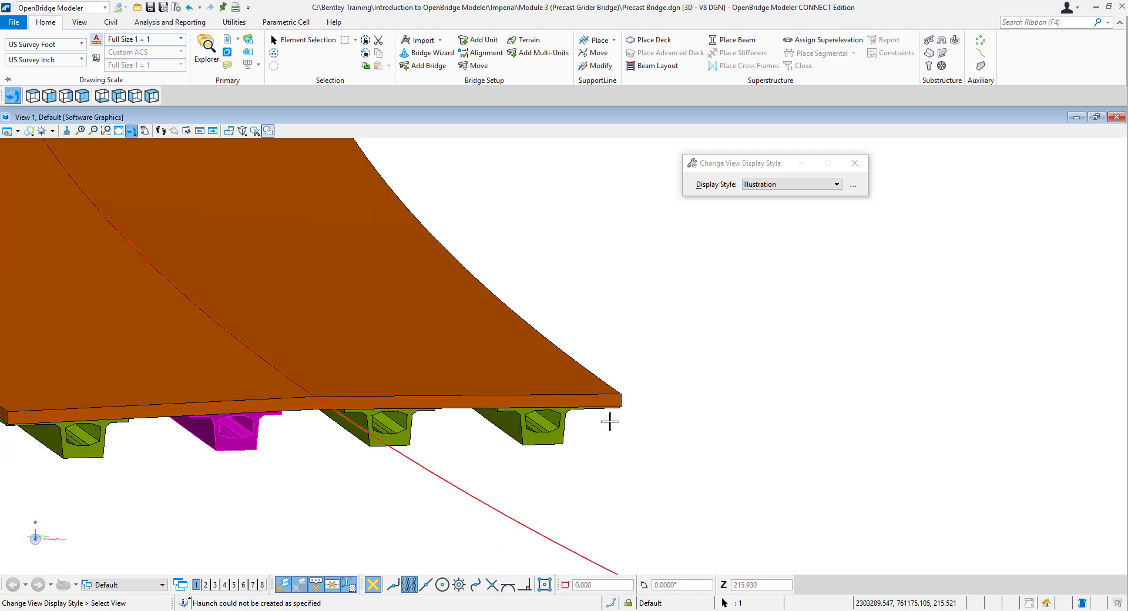
{"action": "scroll", "coordinate": [523, 457], "scroll_direction": "down", "scroll_amount": 1}
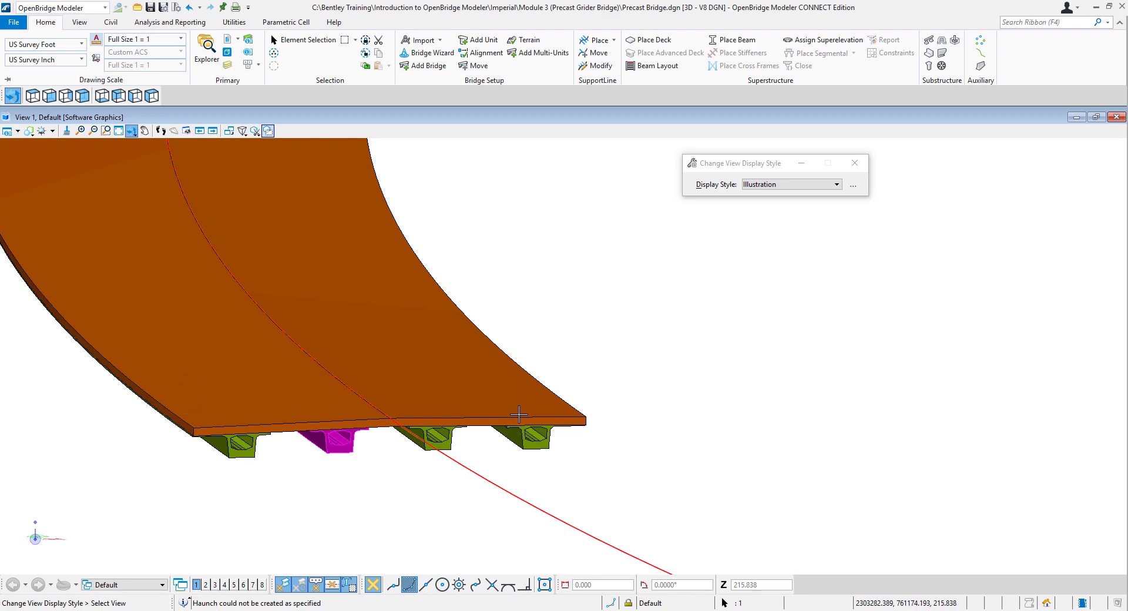
{"action": "scroll", "coordinate": [519, 415], "scroll_direction": "down", "scroll_amount": 3}
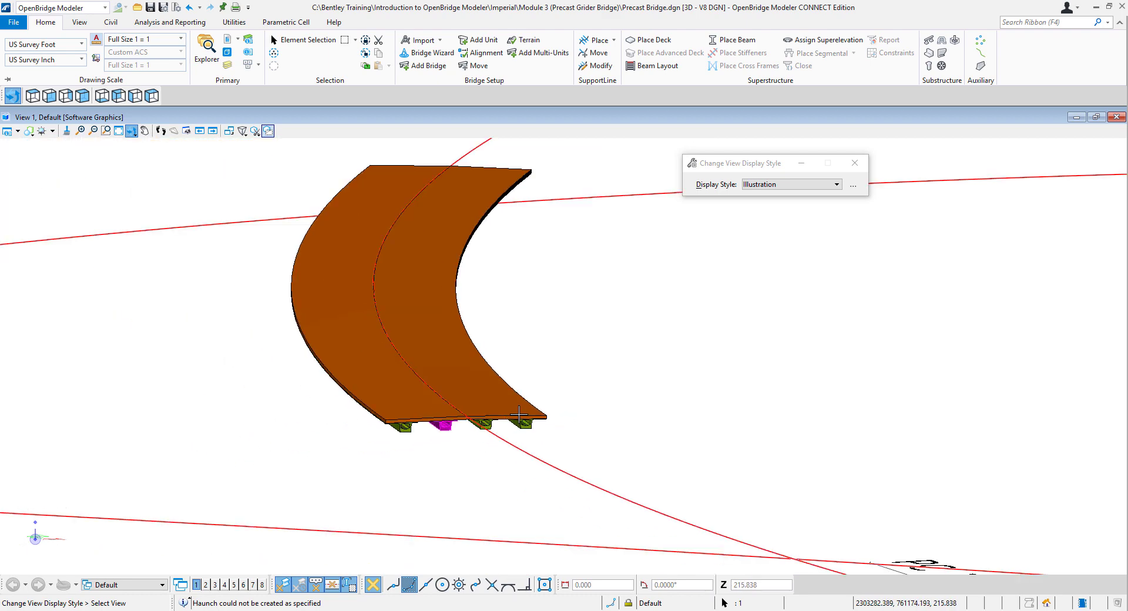